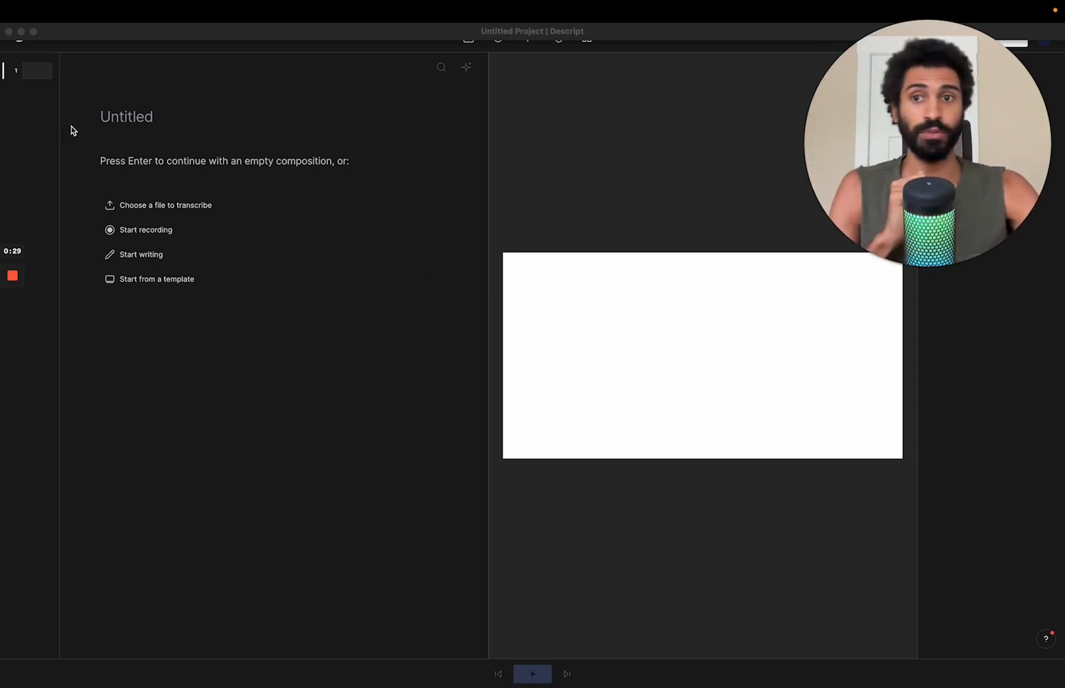
Import IMG_5143.MOV for transcription and add the speaker's name as its speaker label
click(139, 212)
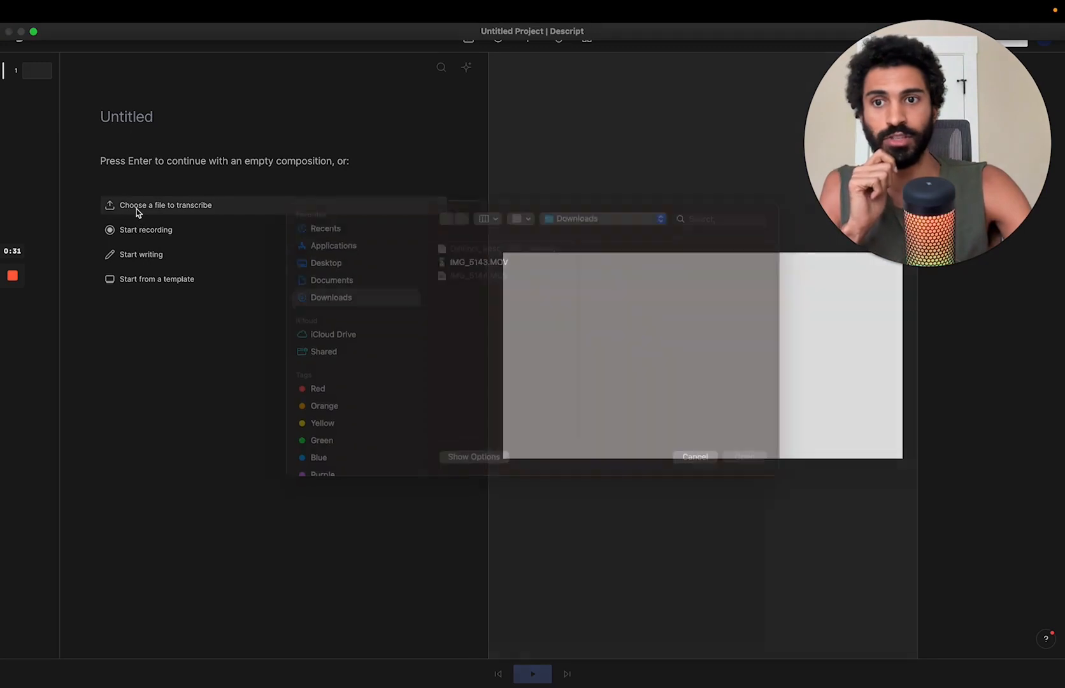
double_click(485, 293)
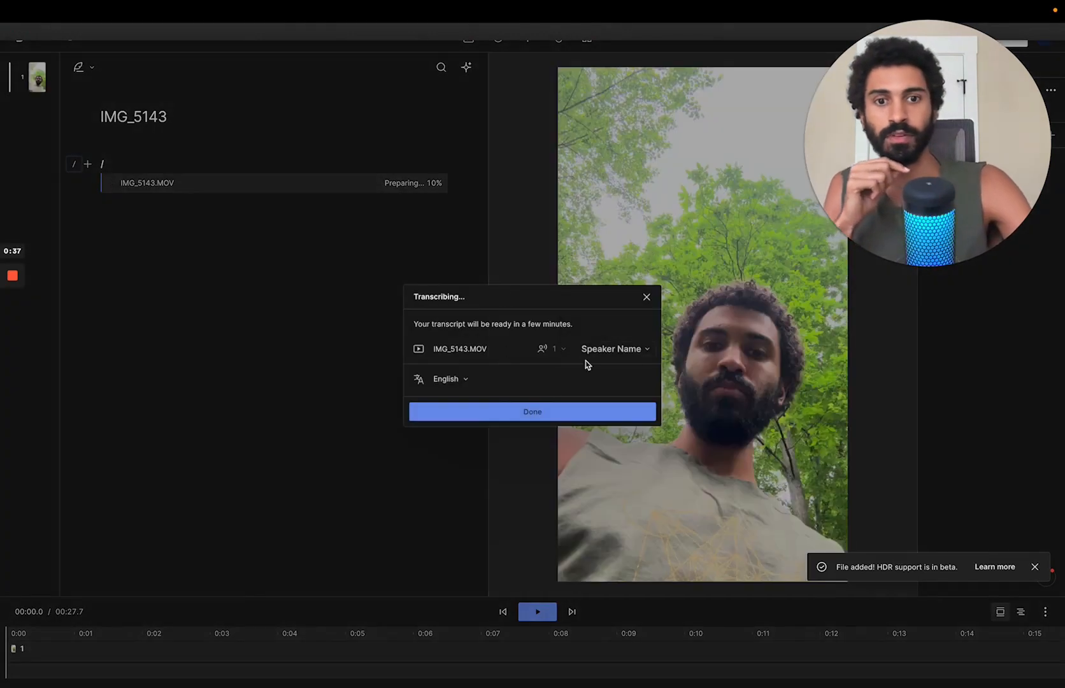
click(623, 348)
text(Eli)
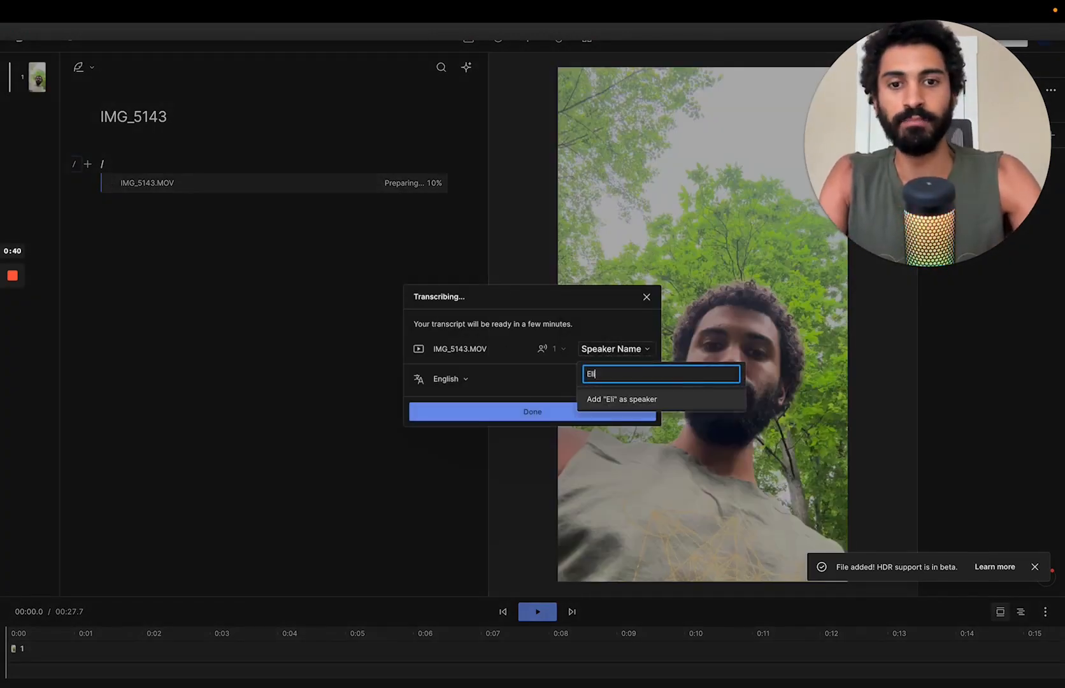
text(jah)
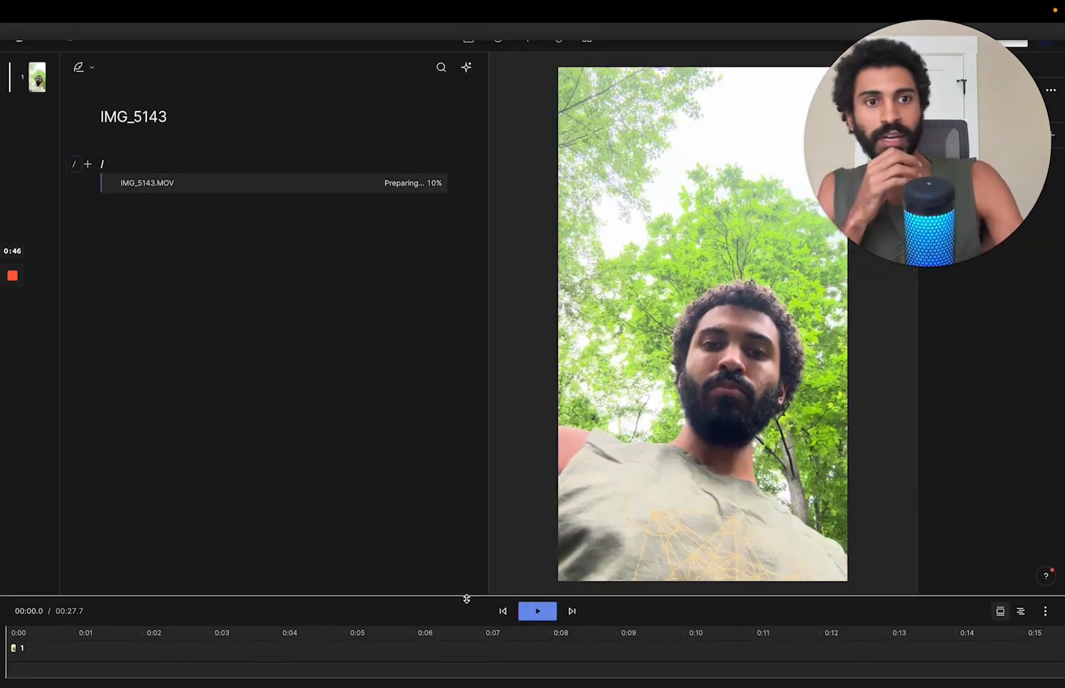
Enlarge the timeline area and correct the transcript words "G p T" to "GPT"
drag(466, 599, 486, 336)
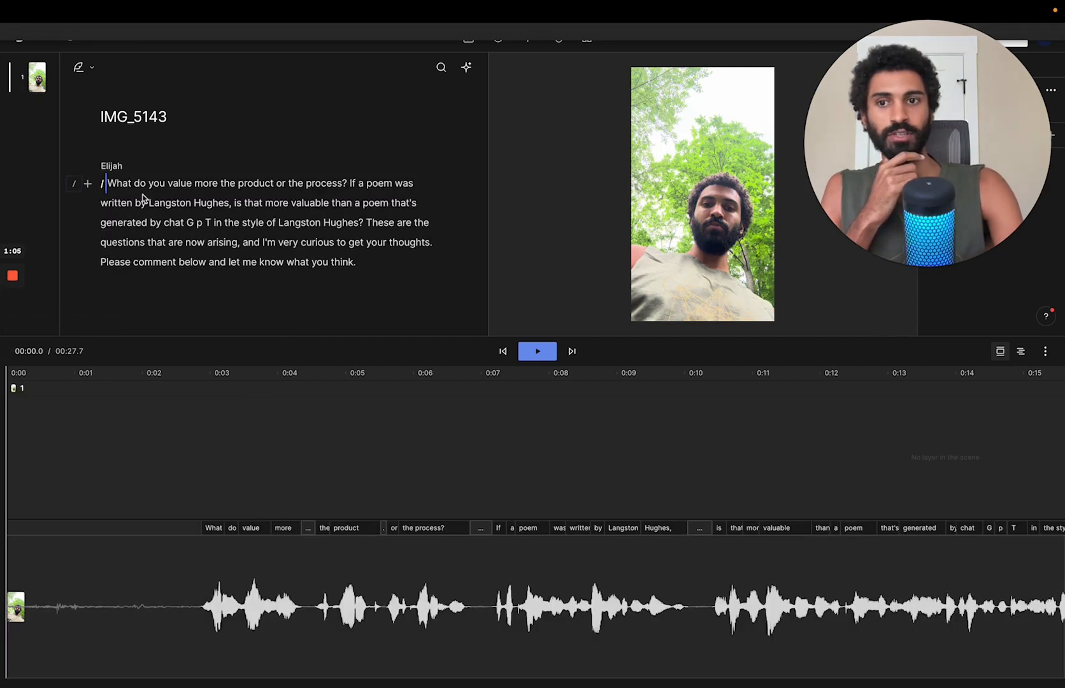
click(208, 221)
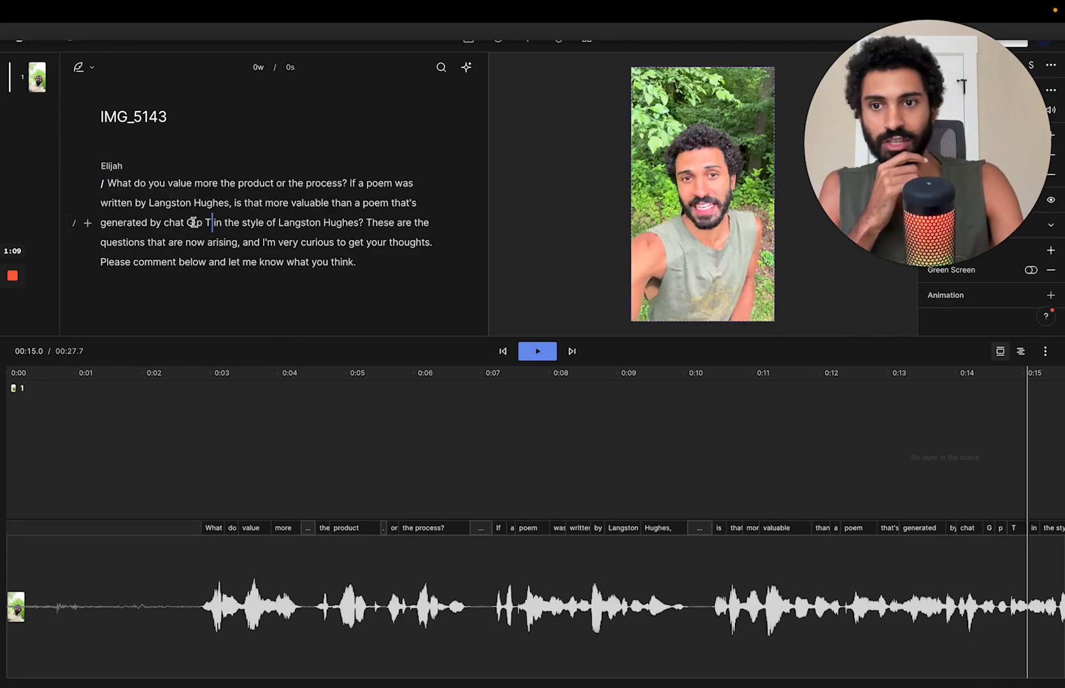
drag(188, 220, 190, 222)
click(211, 223)
click(110, 201)
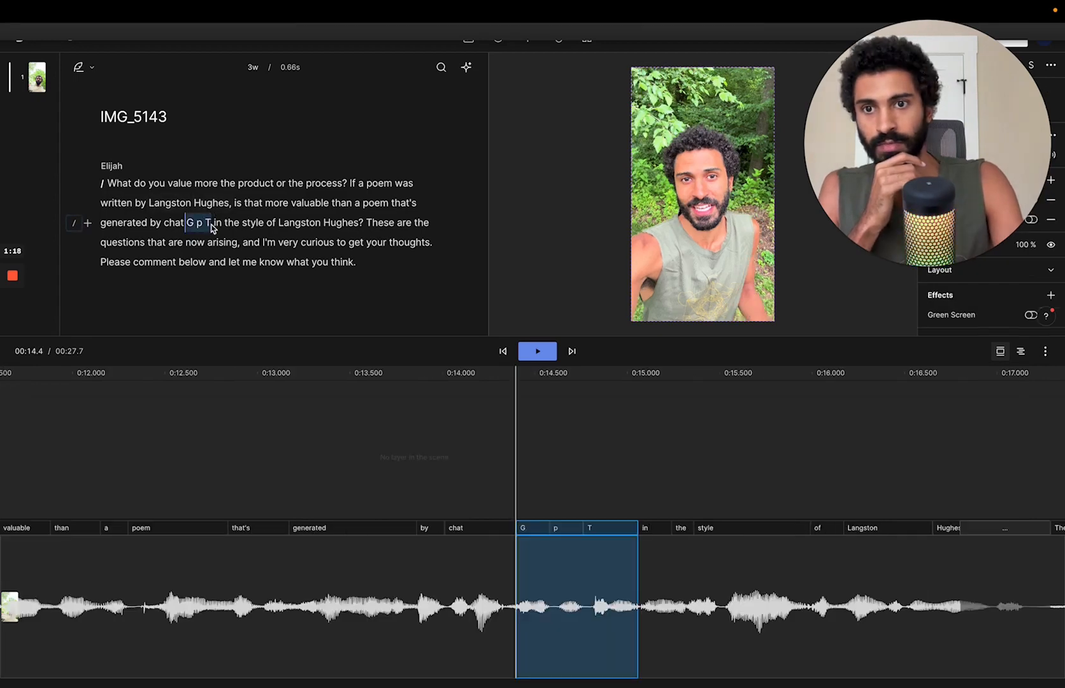
drag(210, 222, 197, 224)
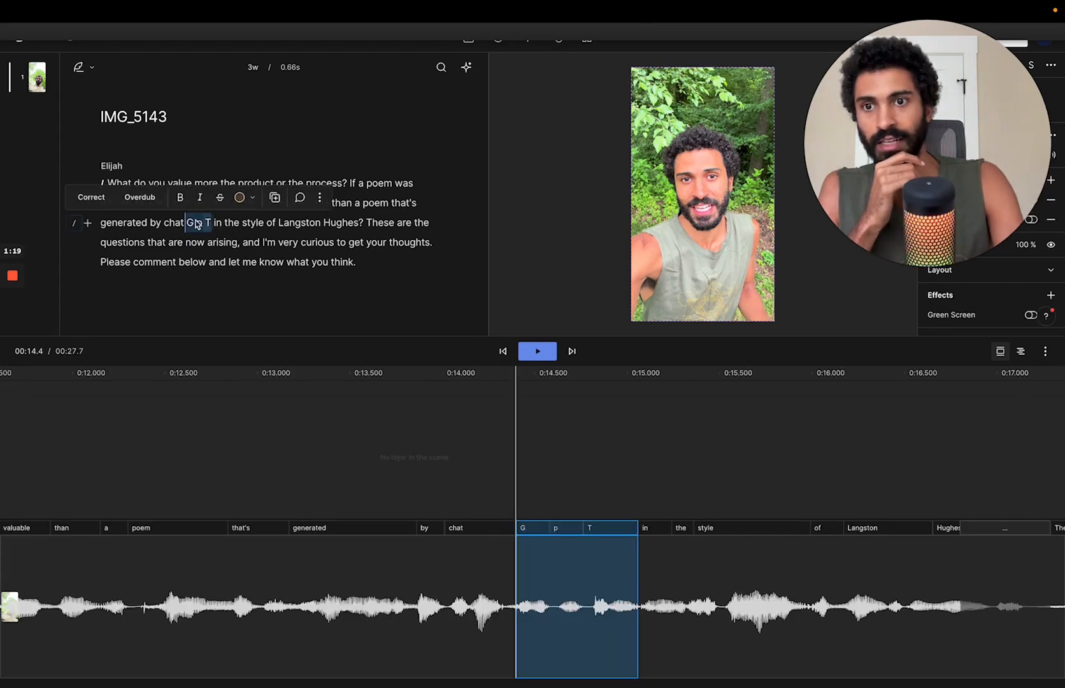
click(100, 200)
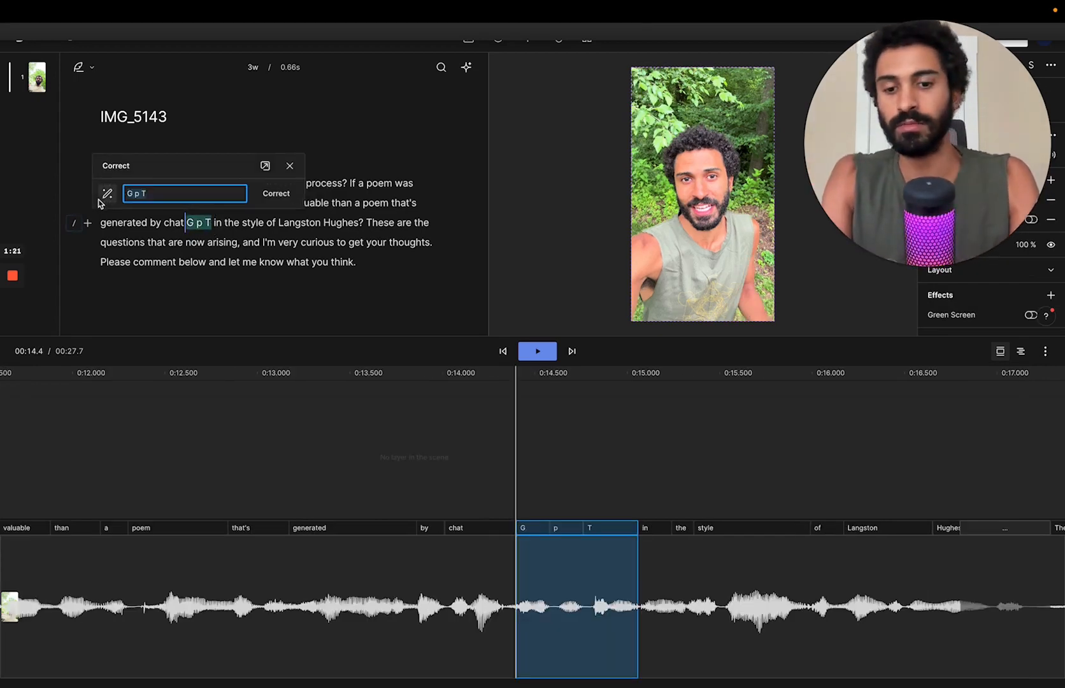
key(Return)
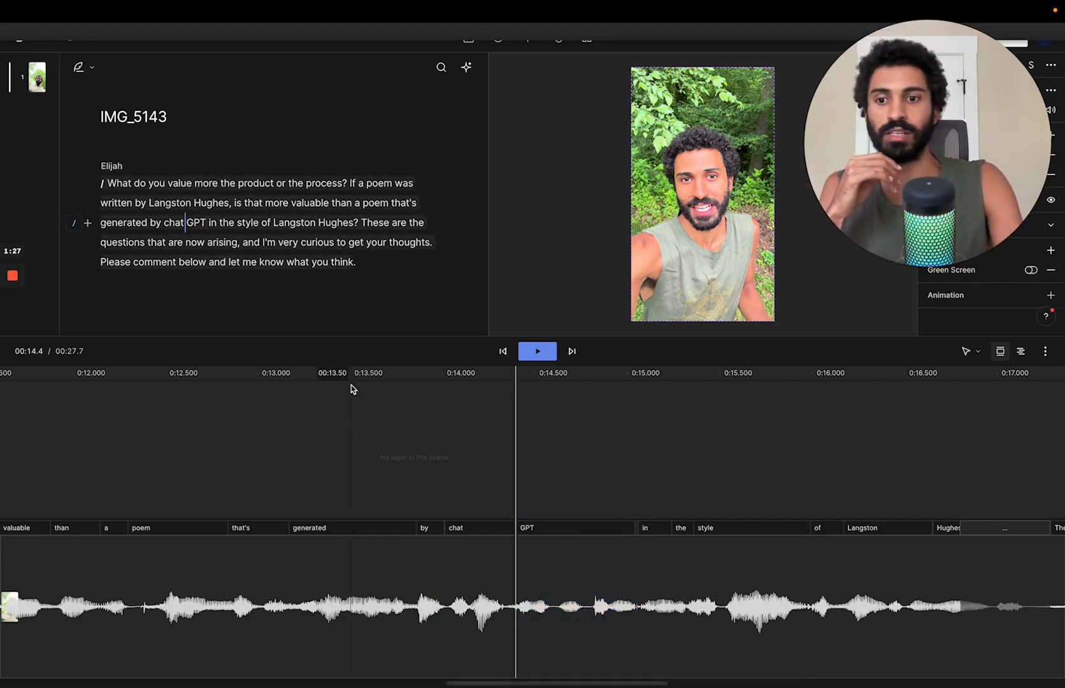
Play the opening of the clip and trim the silent start up to just before the word "What"
click(503, 353)
click(538, 353)
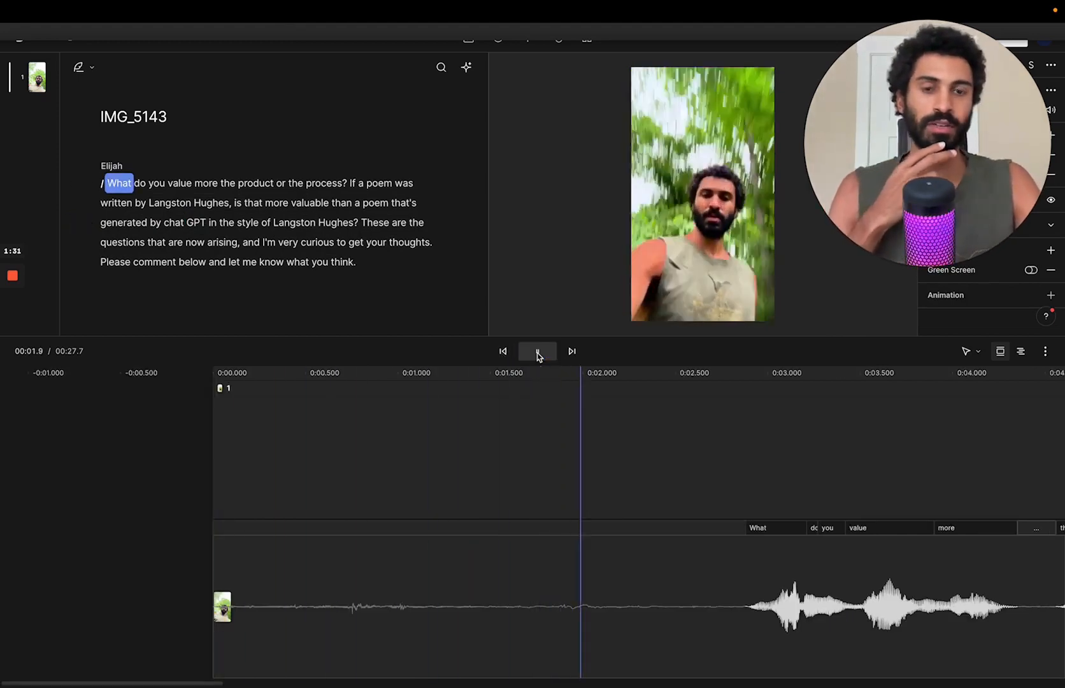
click(538, 352)
click(257, 541)
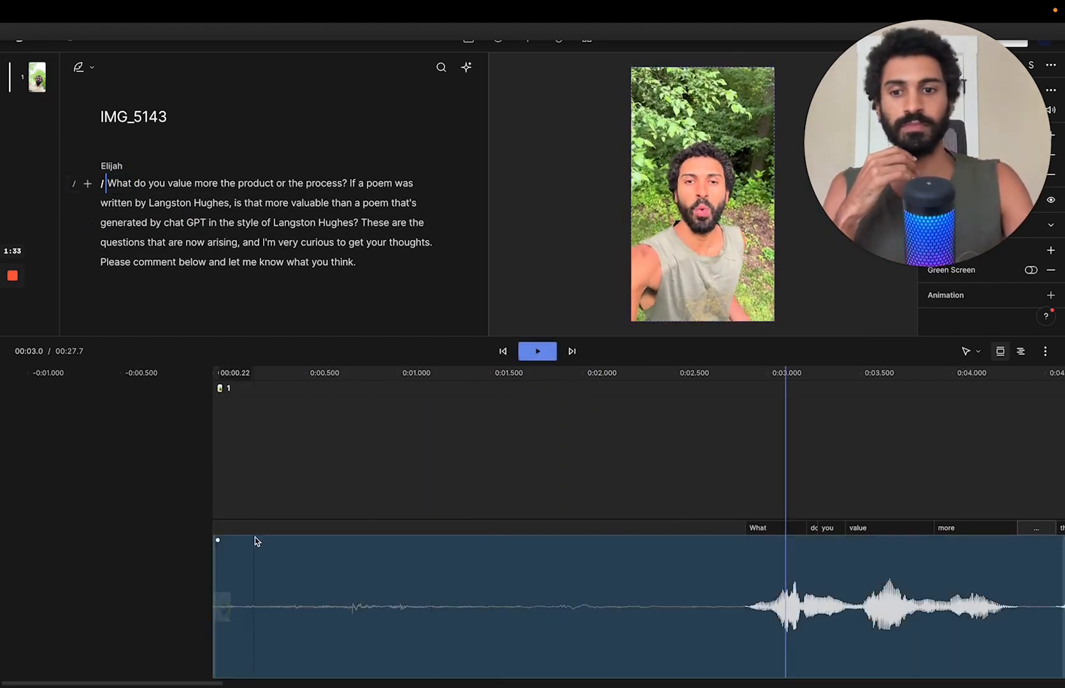
drag(216, 567, 716, 546)
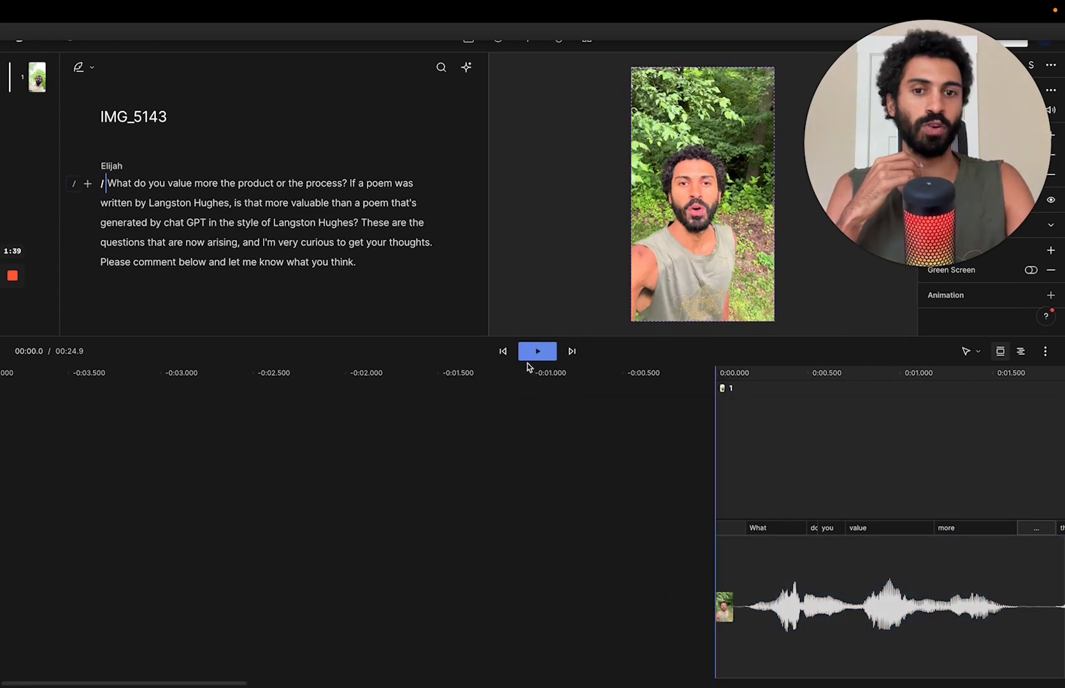
Play the trimmed clip from the beginning to check the new opening
click(503, 351)
key(space)
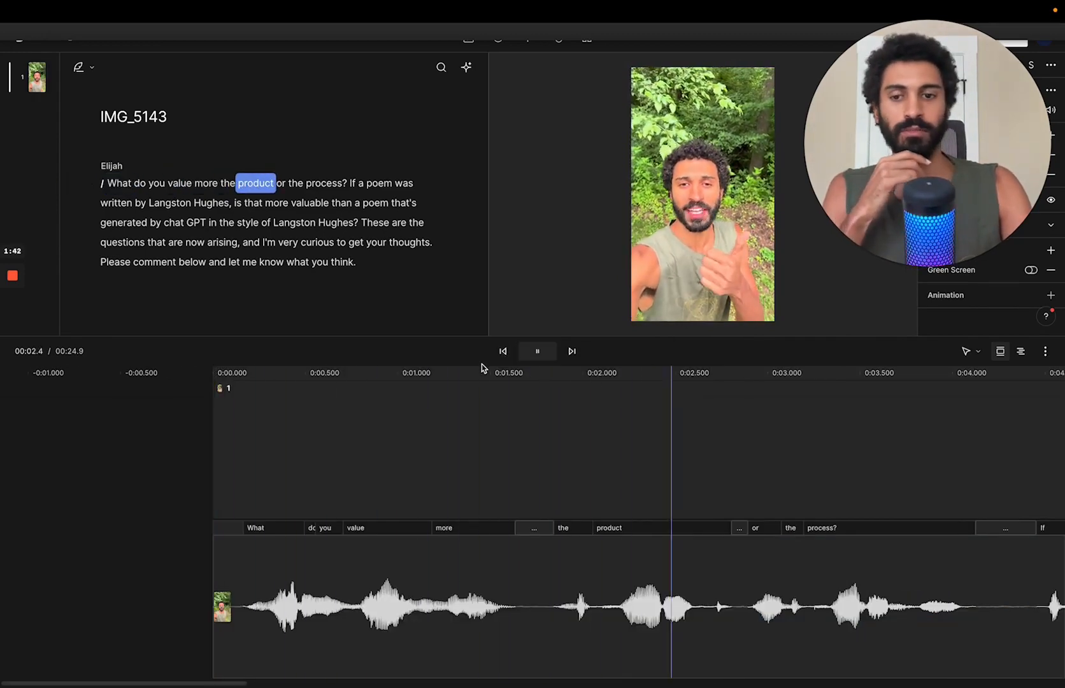
key(space)
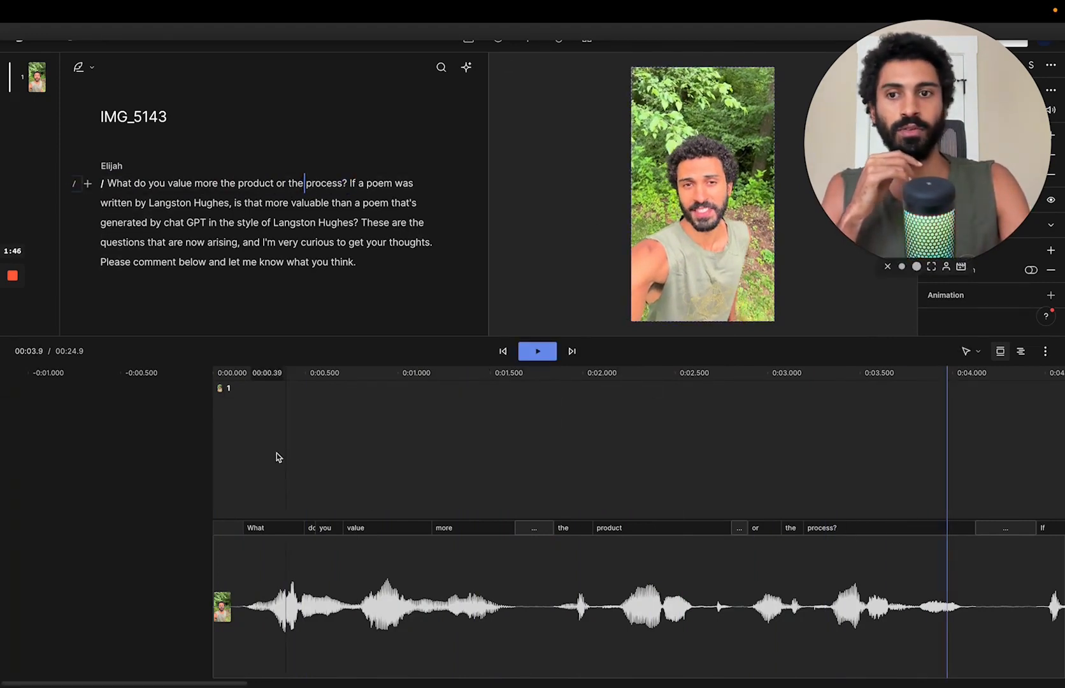
Add a Captions layer to the video and centre-align its text
click(88, 185)
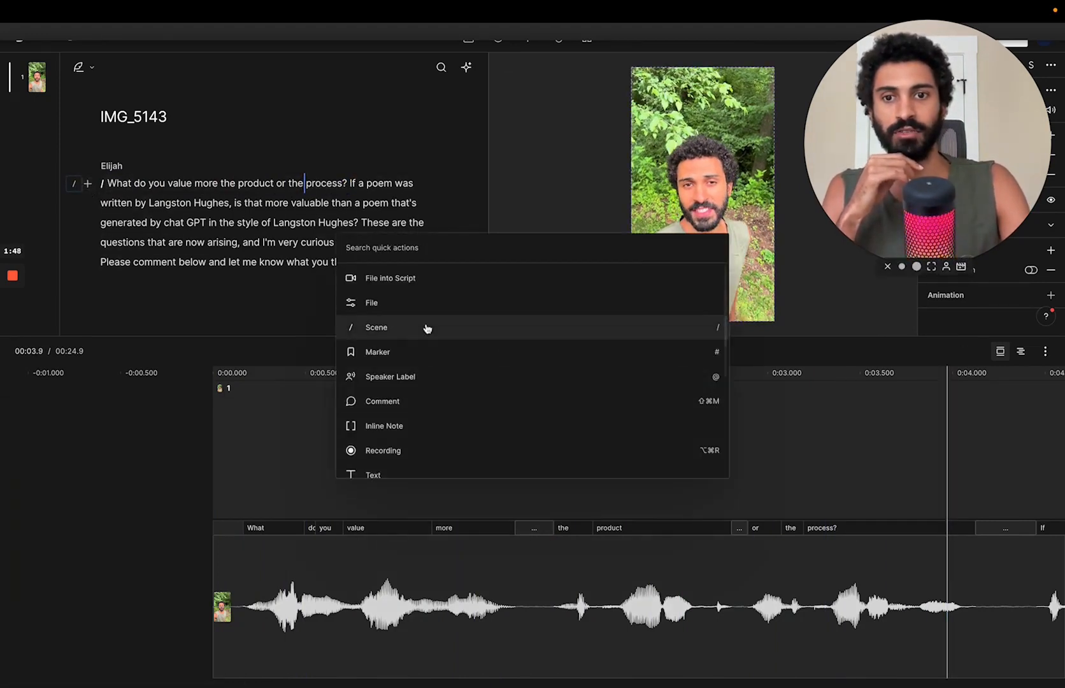
scroll(419, 448, down, 4)
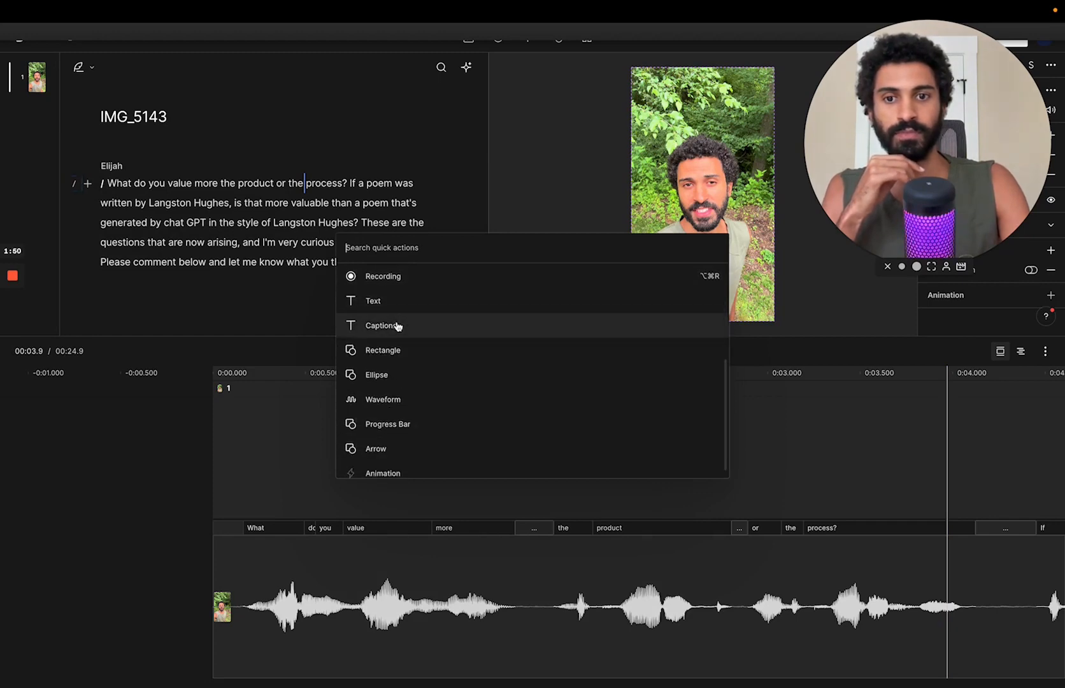
click(397, 329)
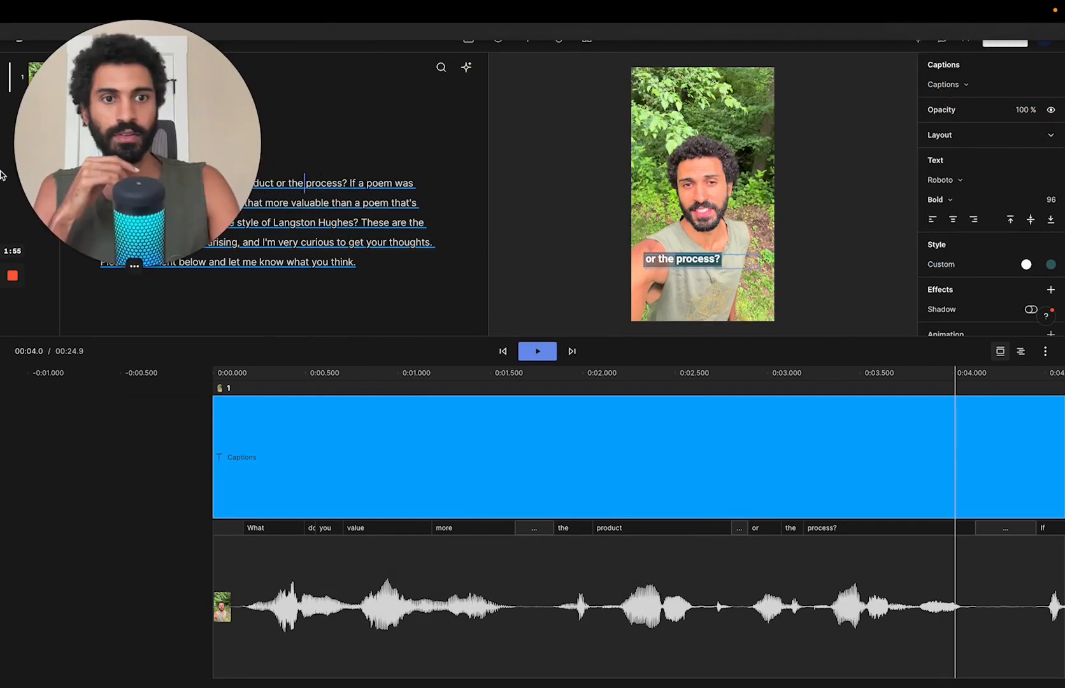
click(954, 220)
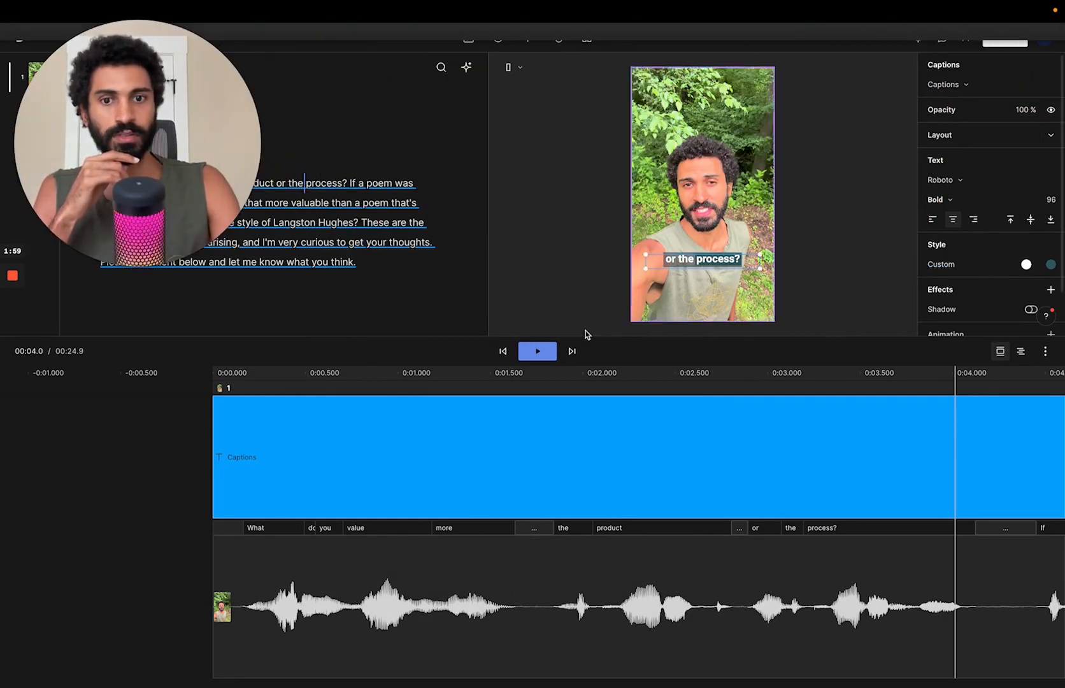
Play the first few seconds of the video from the start to review the centred captions
click(218, 376)
key(space)
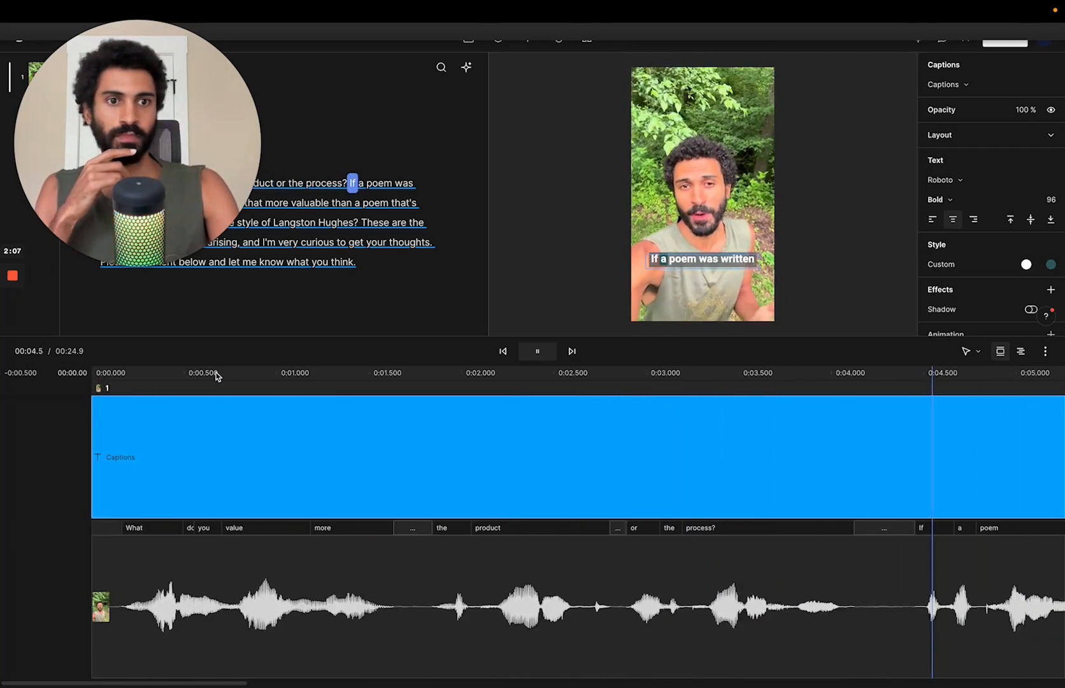
key(space)
Change the captions' font to Kohinoor Bangla and make the caption box slightly narrower
click(937, 182)
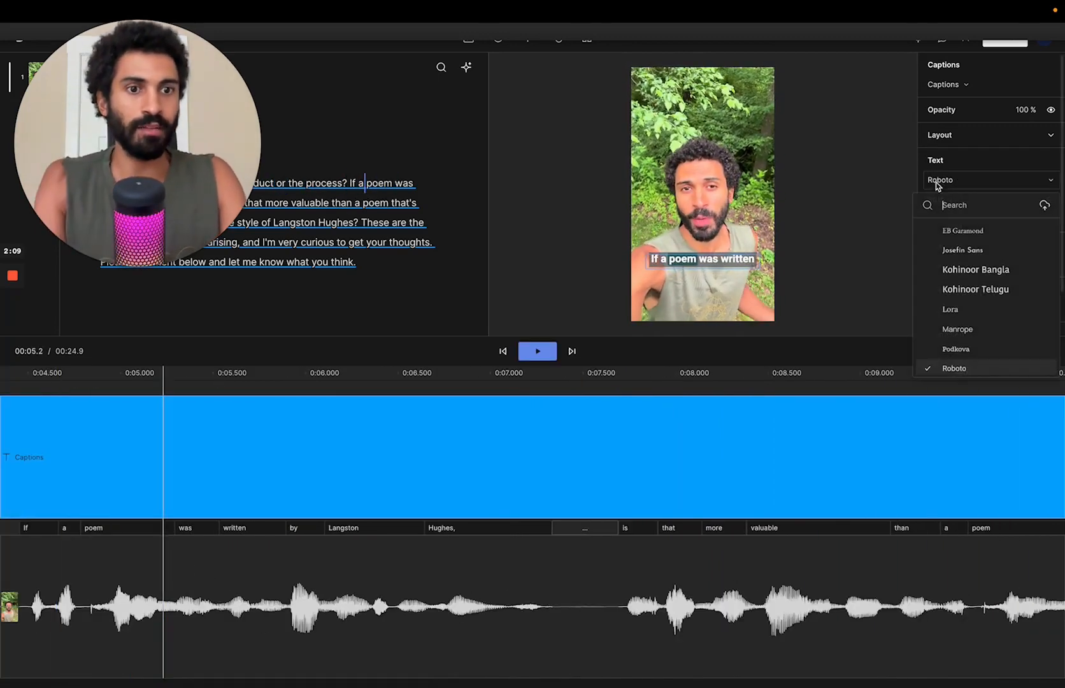
click(965, 269)
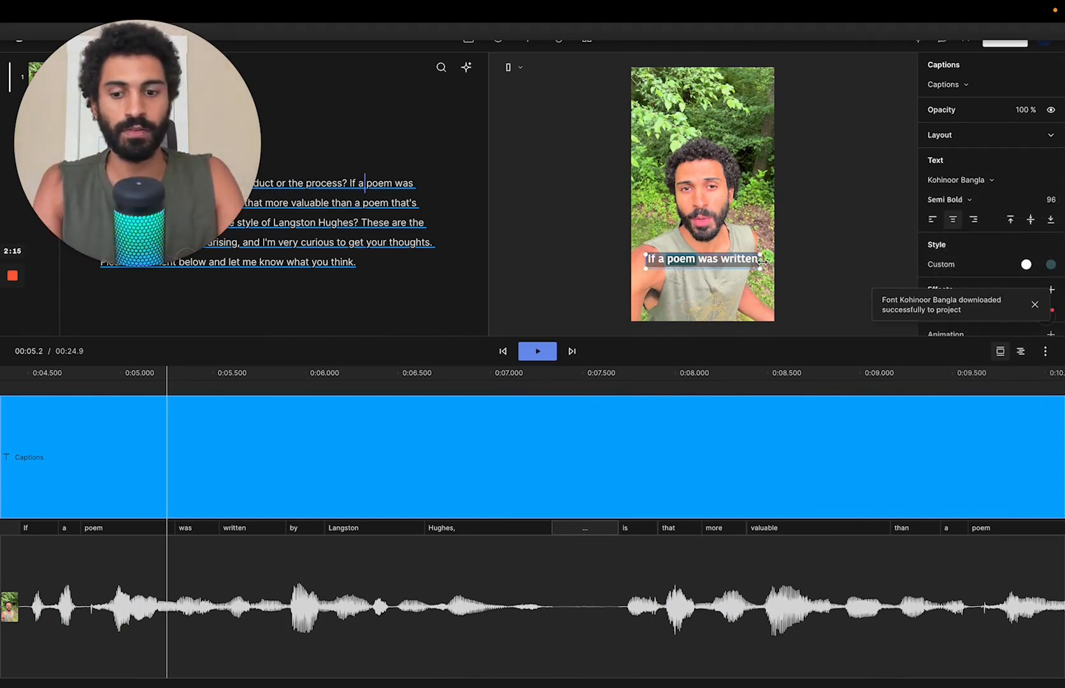
drag(761, 262, 758, 262)
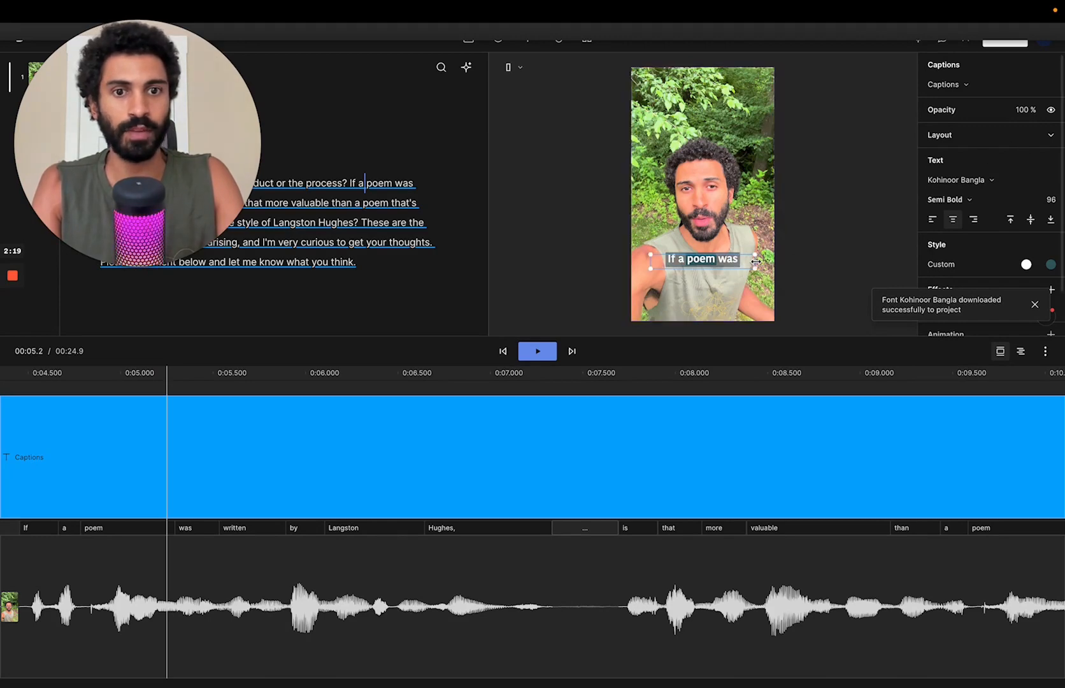
Play the video from the beginning to review the captions in the new font
scroll(475, 430, left, 10)
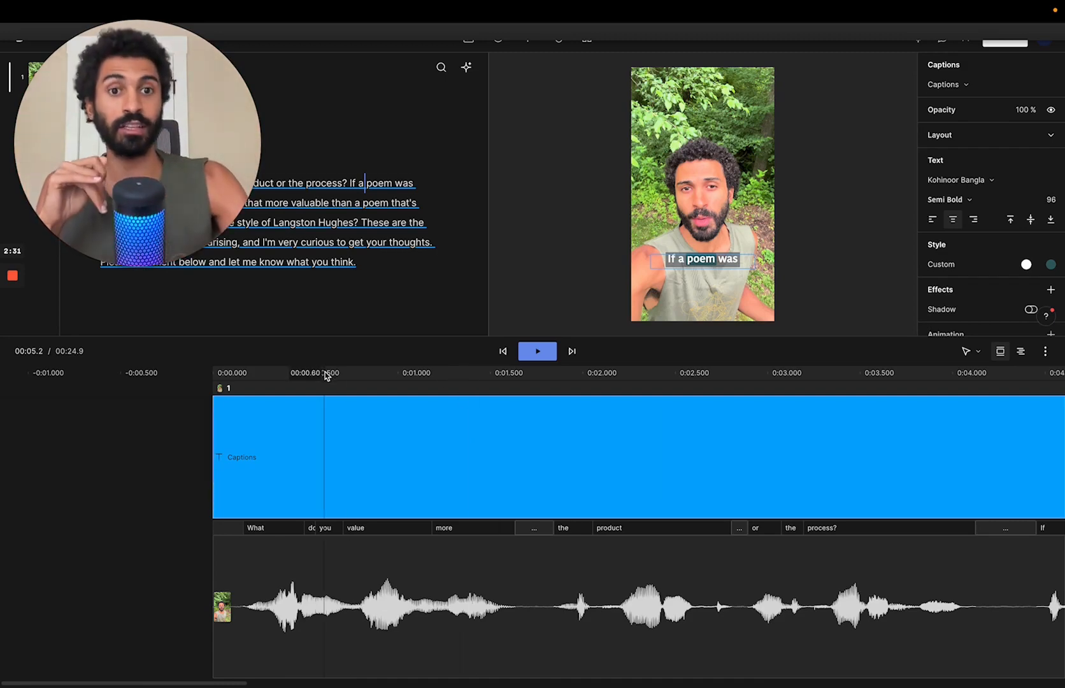
click(215, 376)
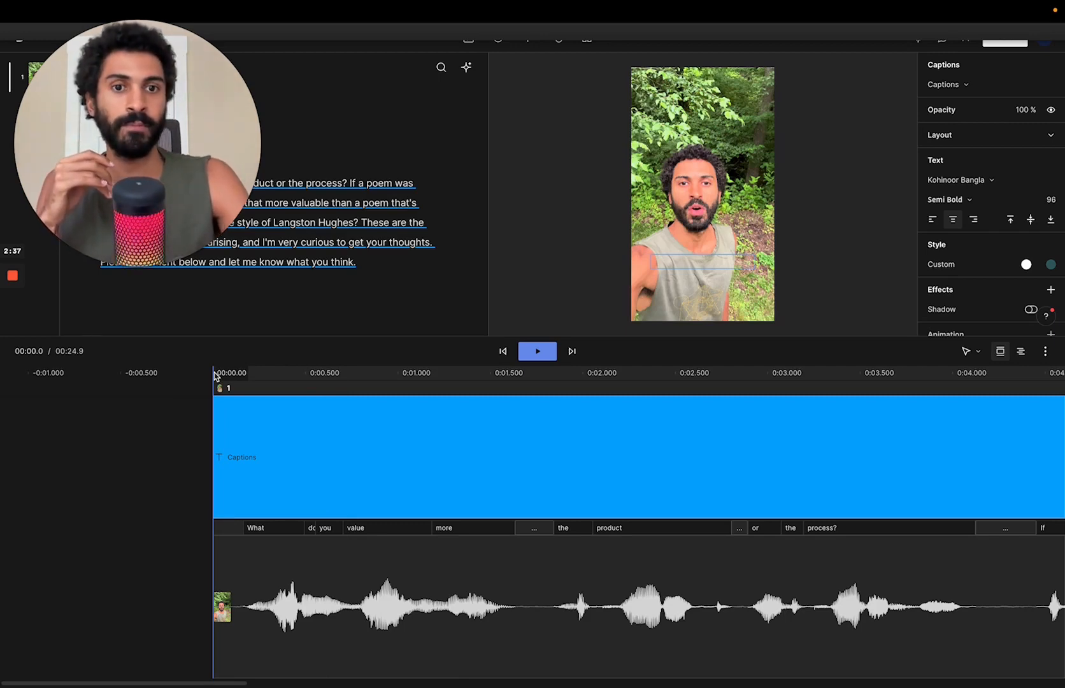
key(space)
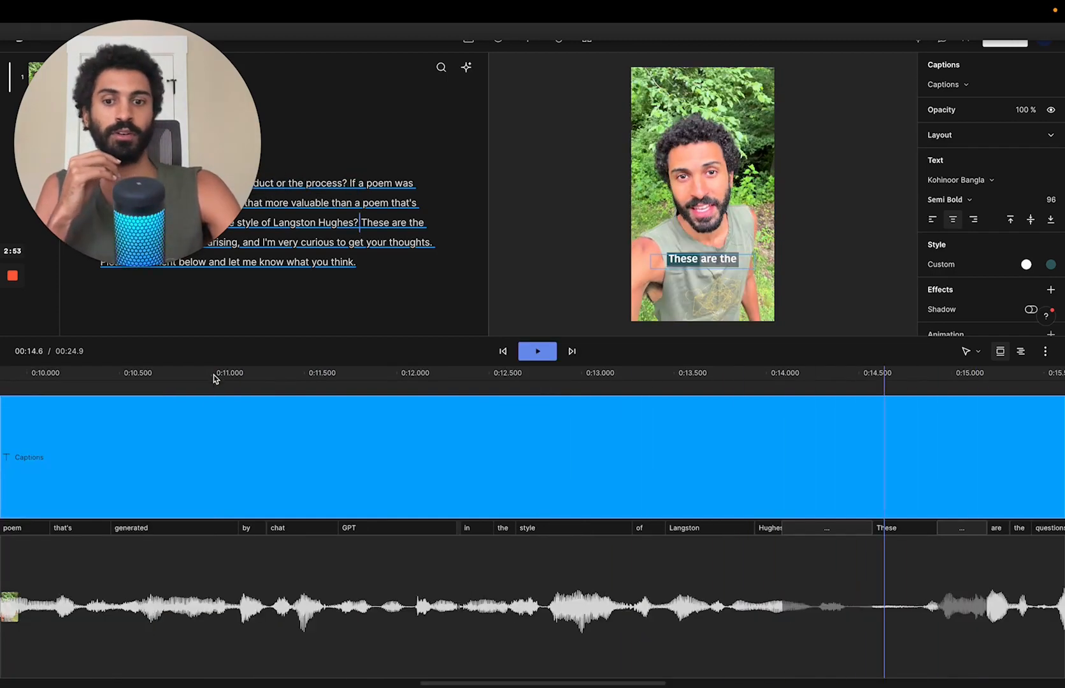
Select the script's audio clip near its beginning and enable Studio Sound on it
click(271, 567)
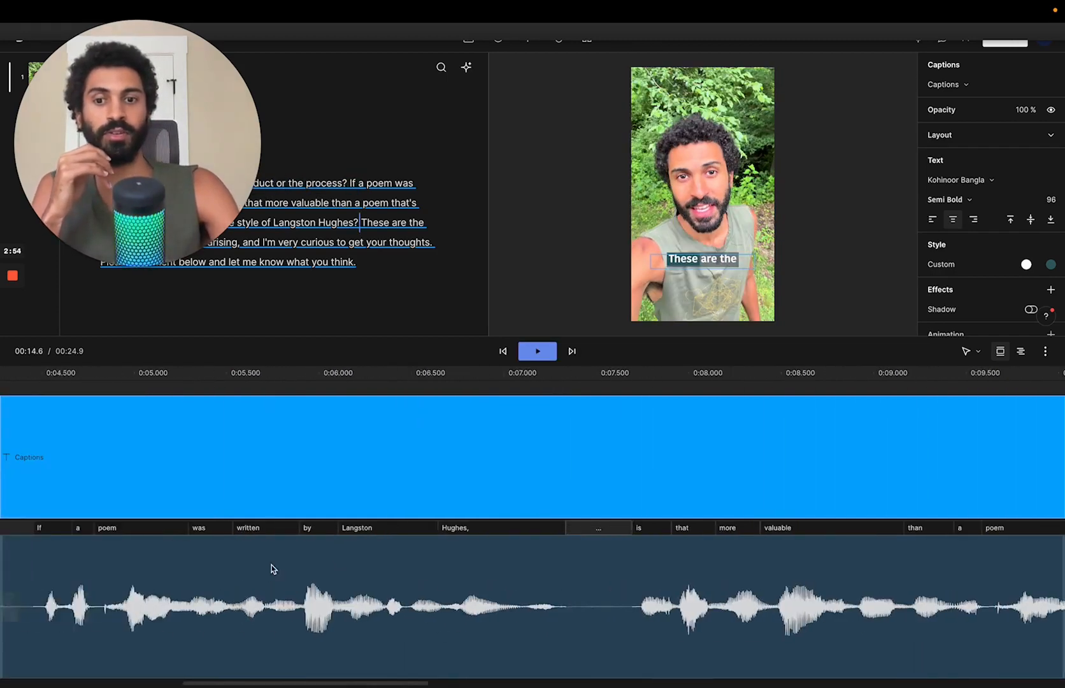
scroll(271, 569, left, 10)
click(270, 569)
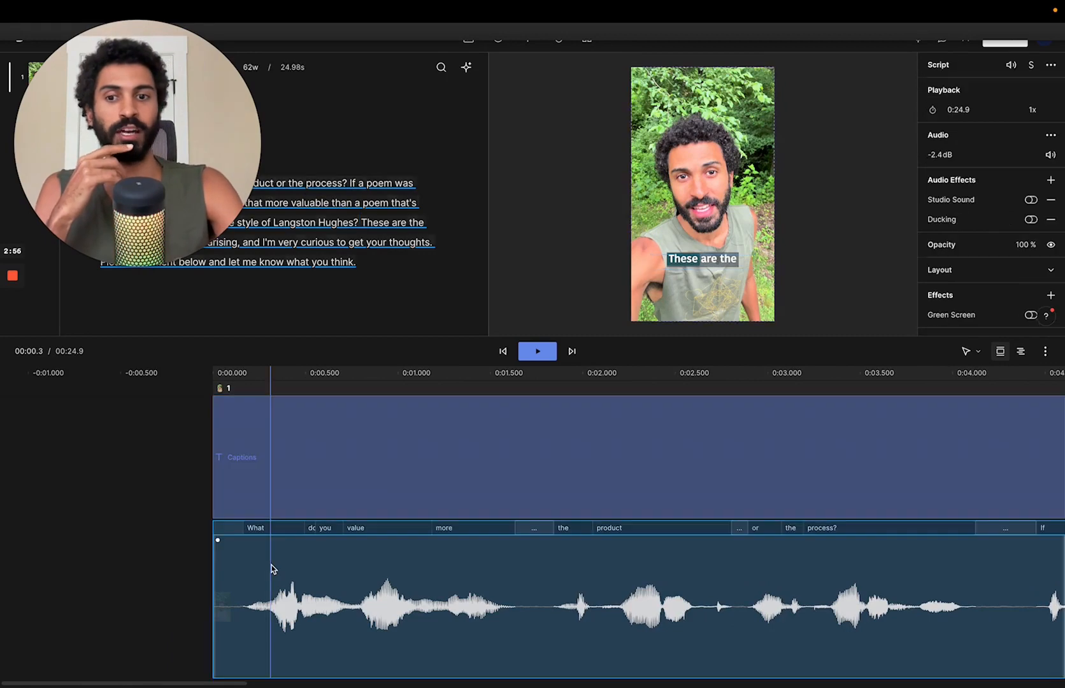
click(1034, 201)
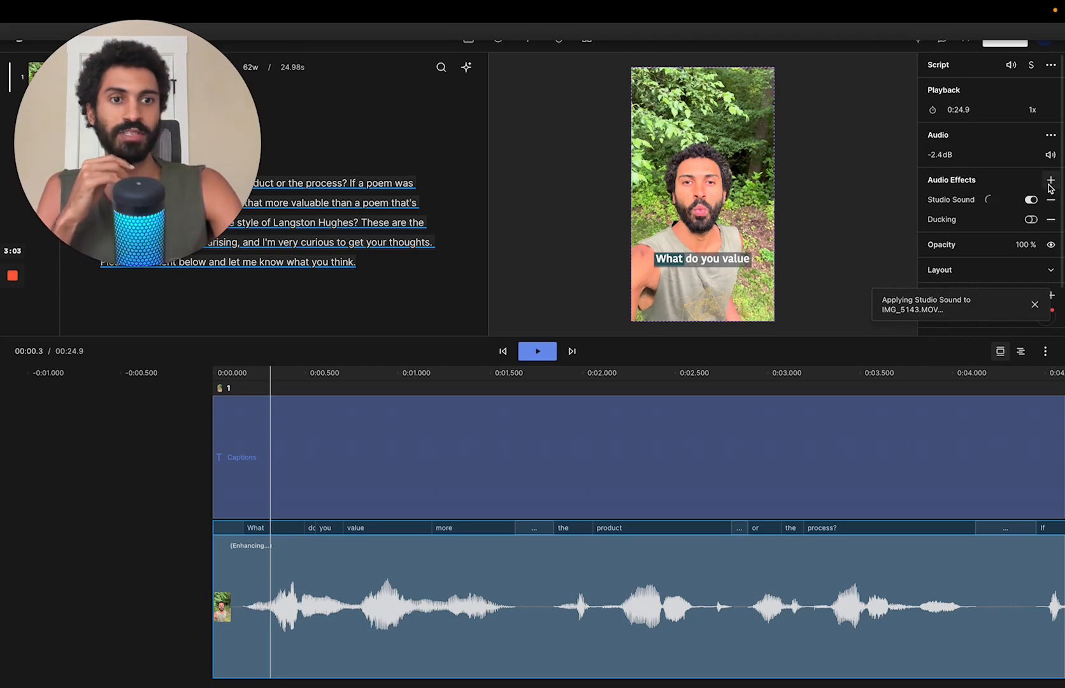
Add a Compressor audio effect to the script clip and apply the Light Volume Boost preset
click(1050, 181)
mouse_move(959, 233)
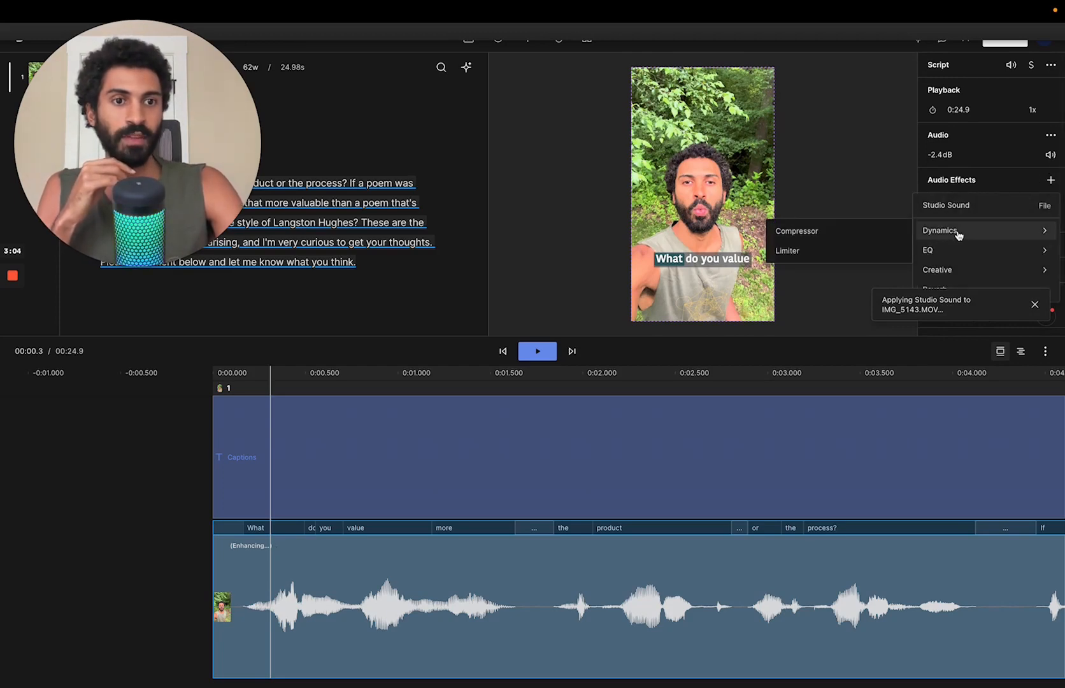
click(905, 232)
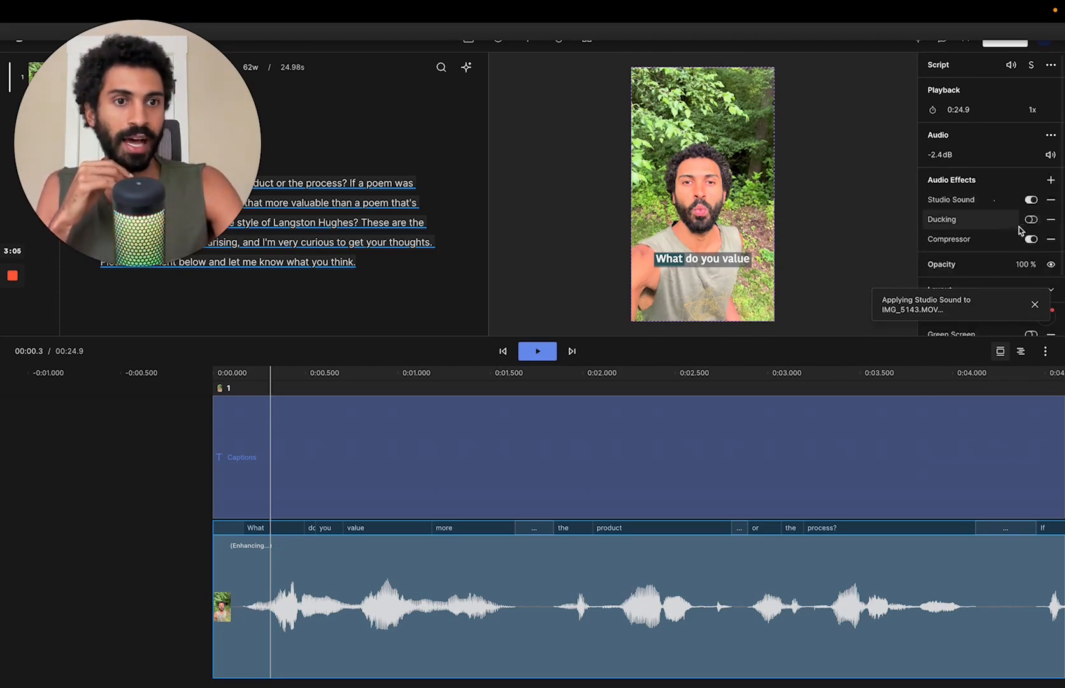
click(982, 242)
click(1036, 305)
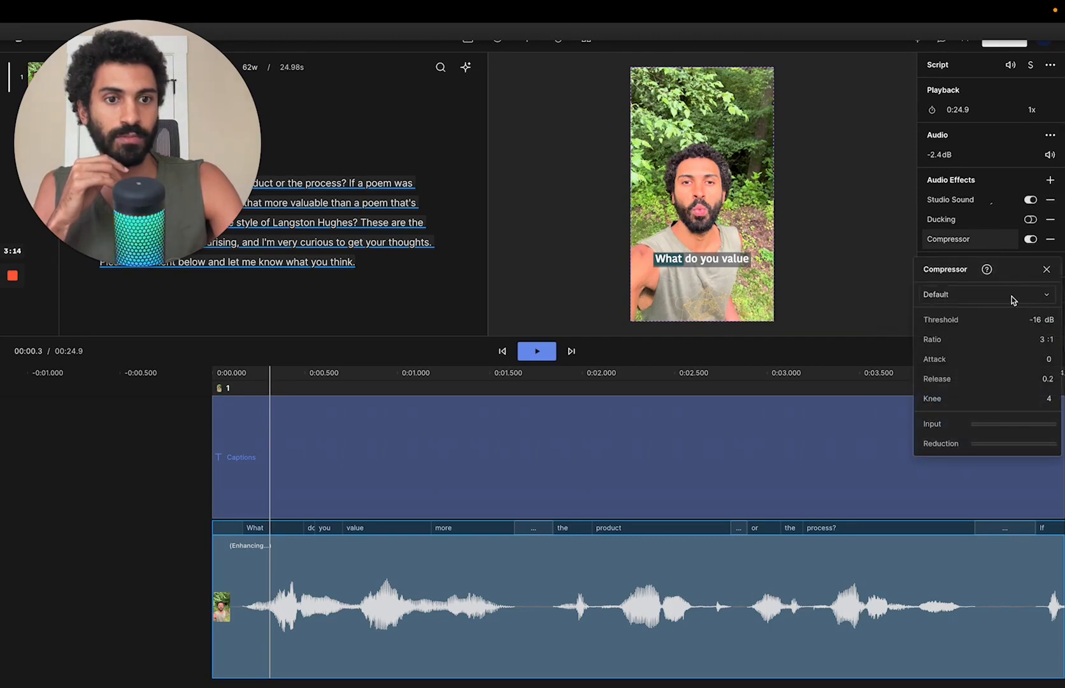
click(1010, 295)
click(992, 350)
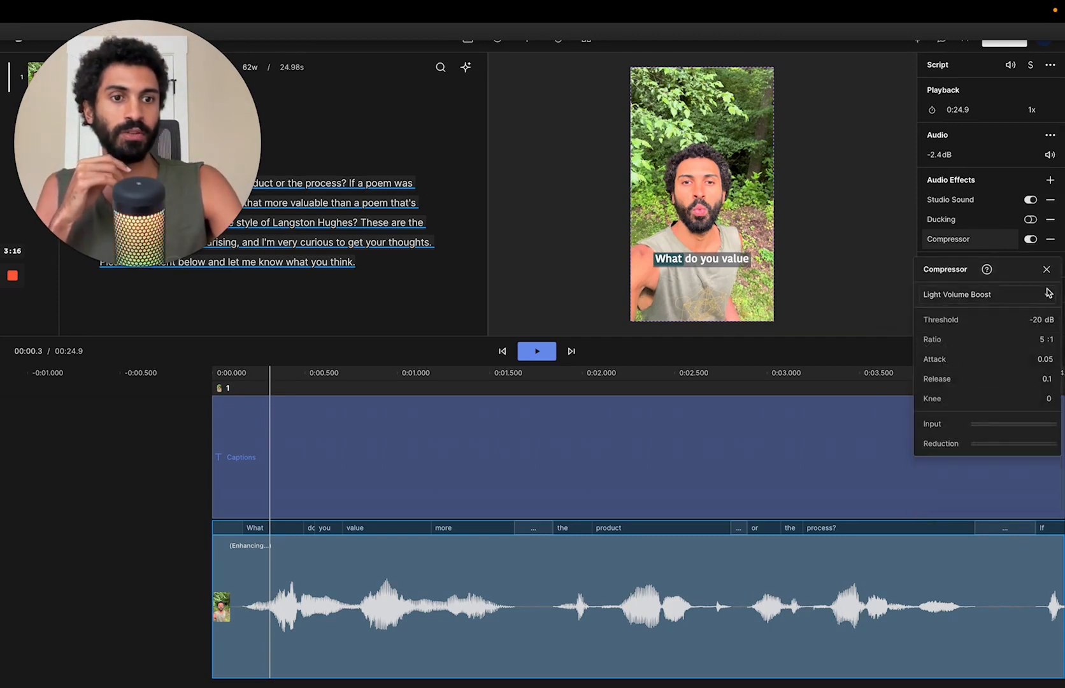
click(1047, 269)
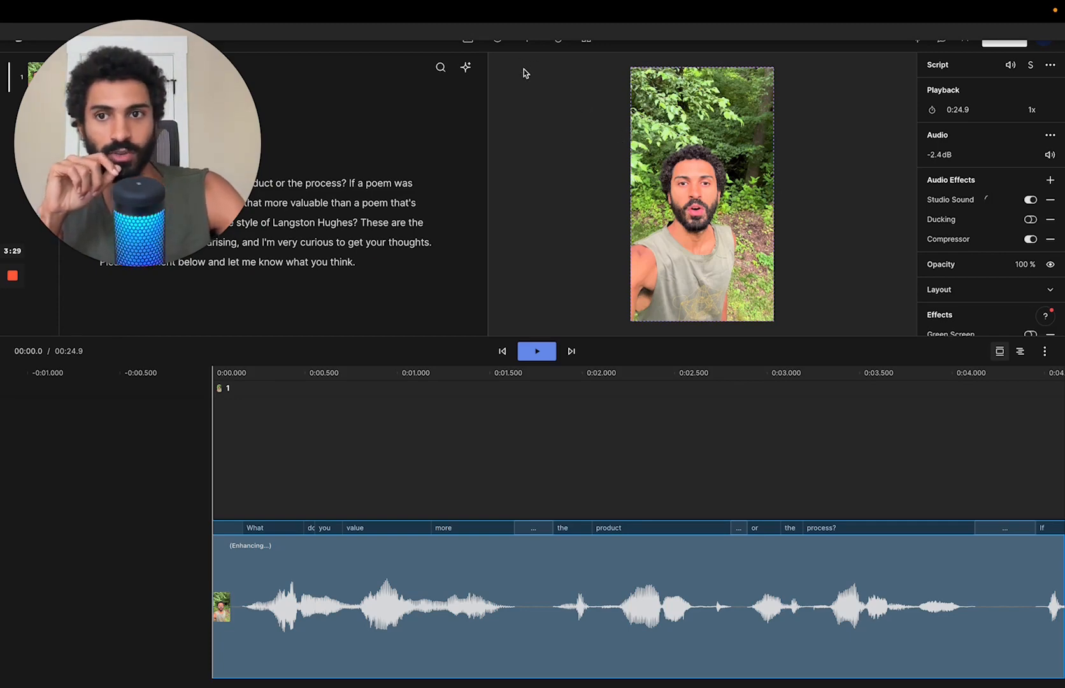
key(ctrl+Up)
key(ctrl+Up)
mouse_move(515, 8)
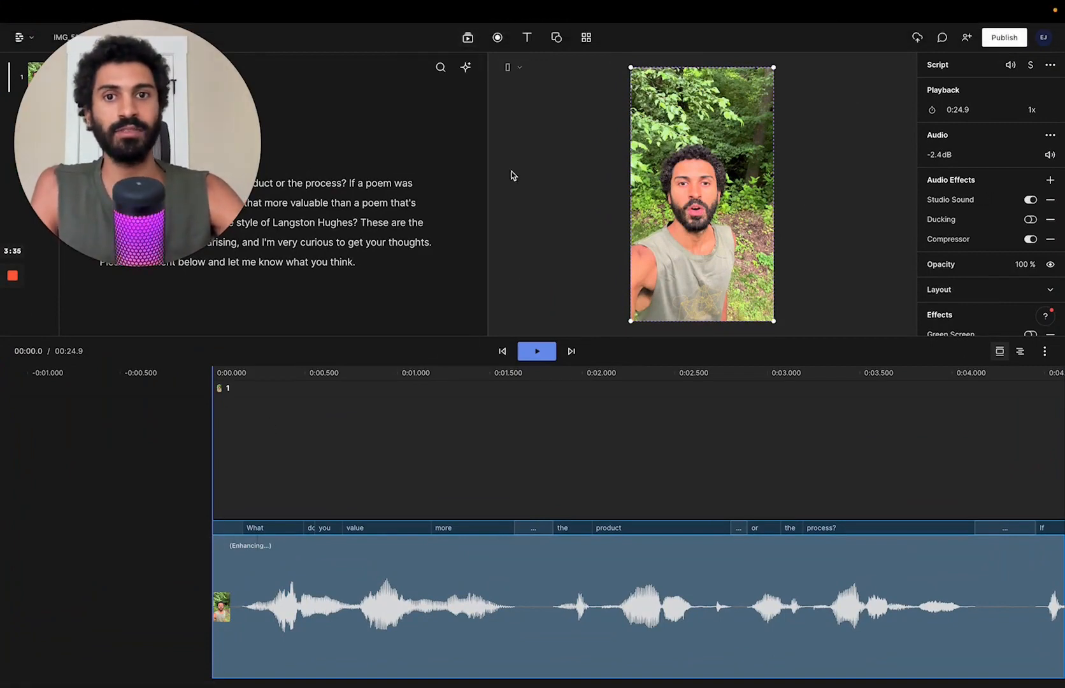
Search the stock music for "handpan" and place Journey To The Sacred Mountain at the start of the timeline as a new layer
click(469, 39)
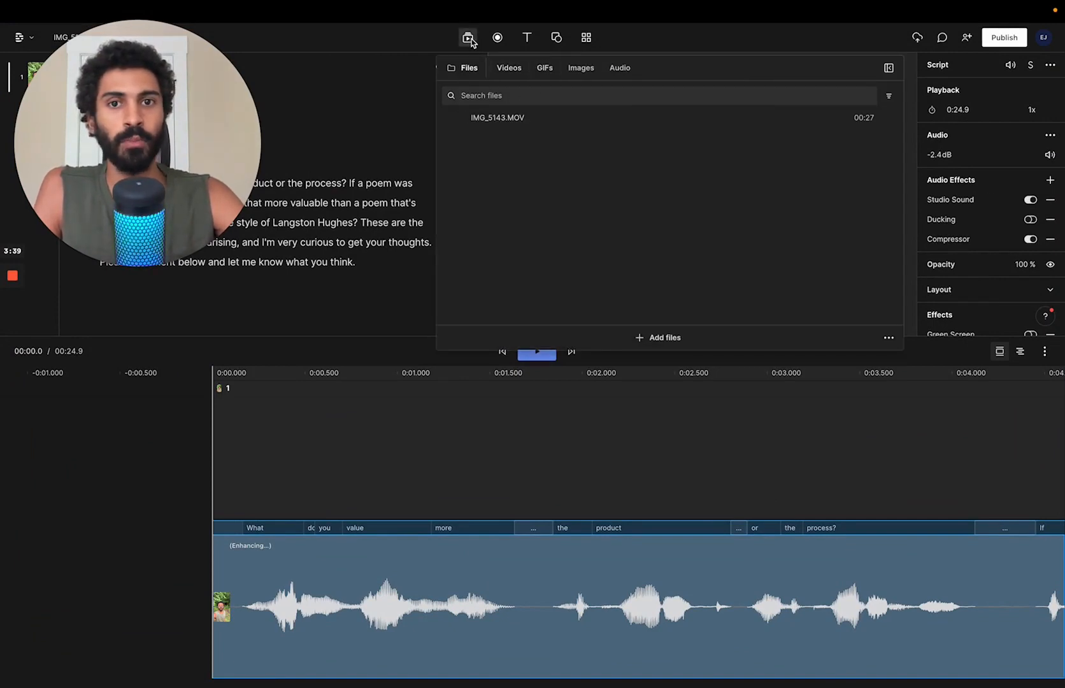
click(615, 73)
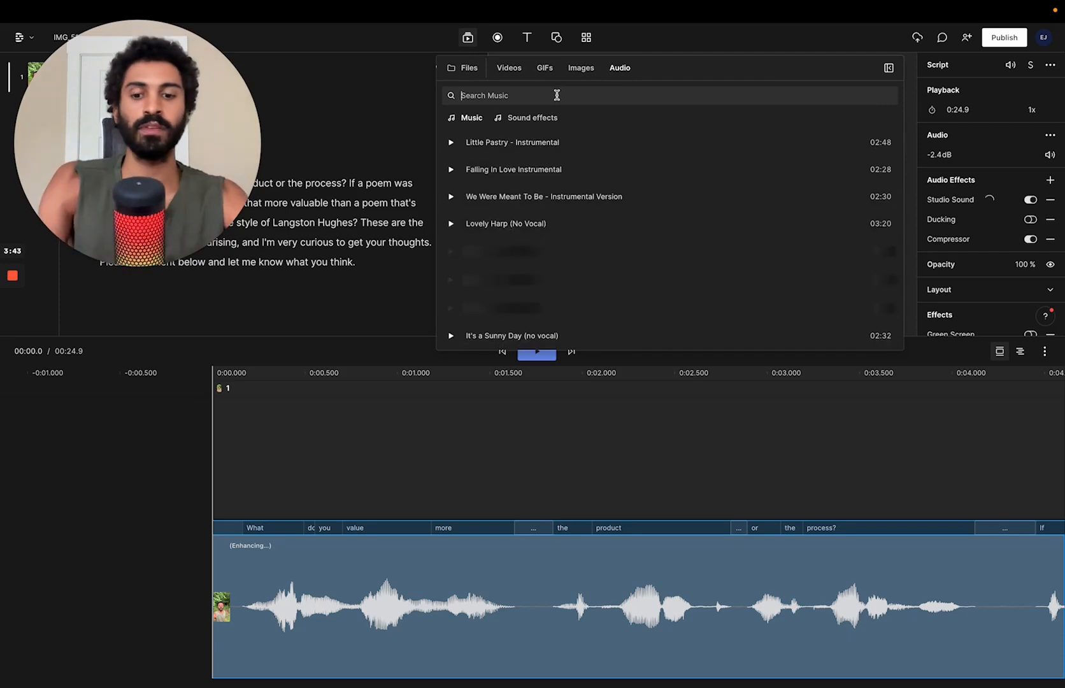
text(handpan)
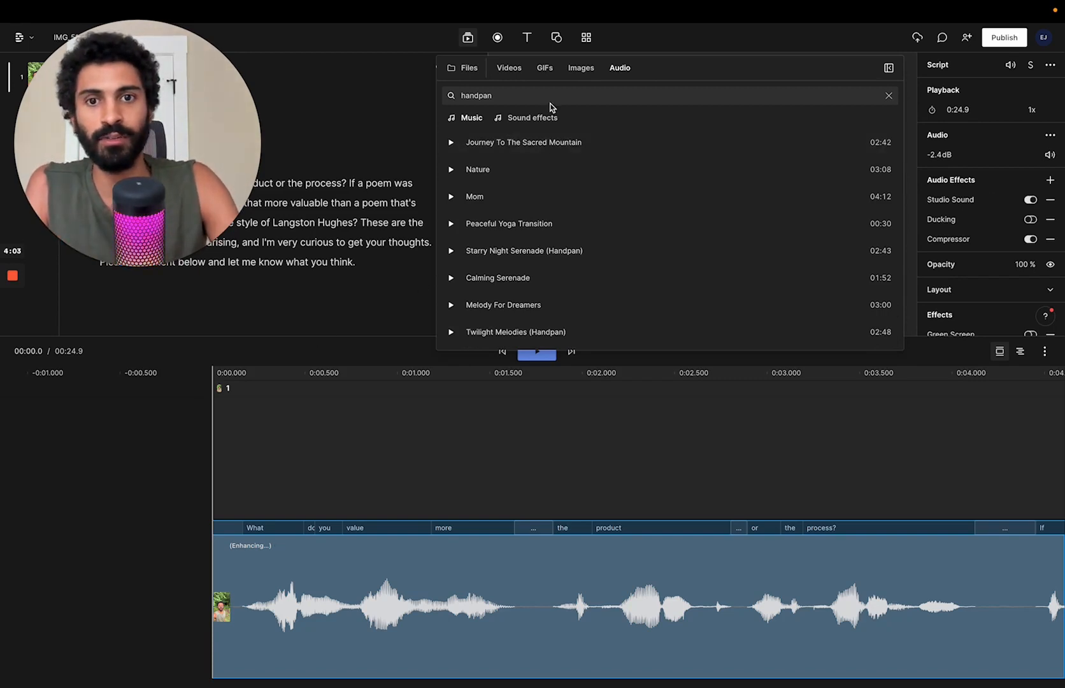
drag(548, 143, 214, 481)
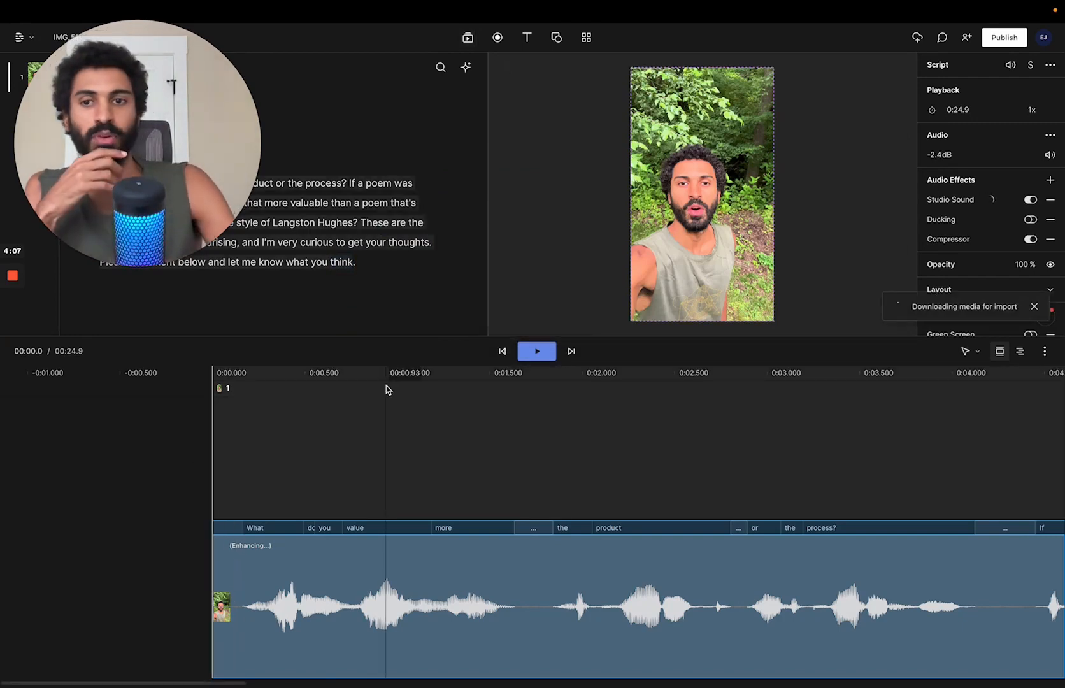
Play the video with the added music and lower the music layer's volume to -7.9 dB
key(space)
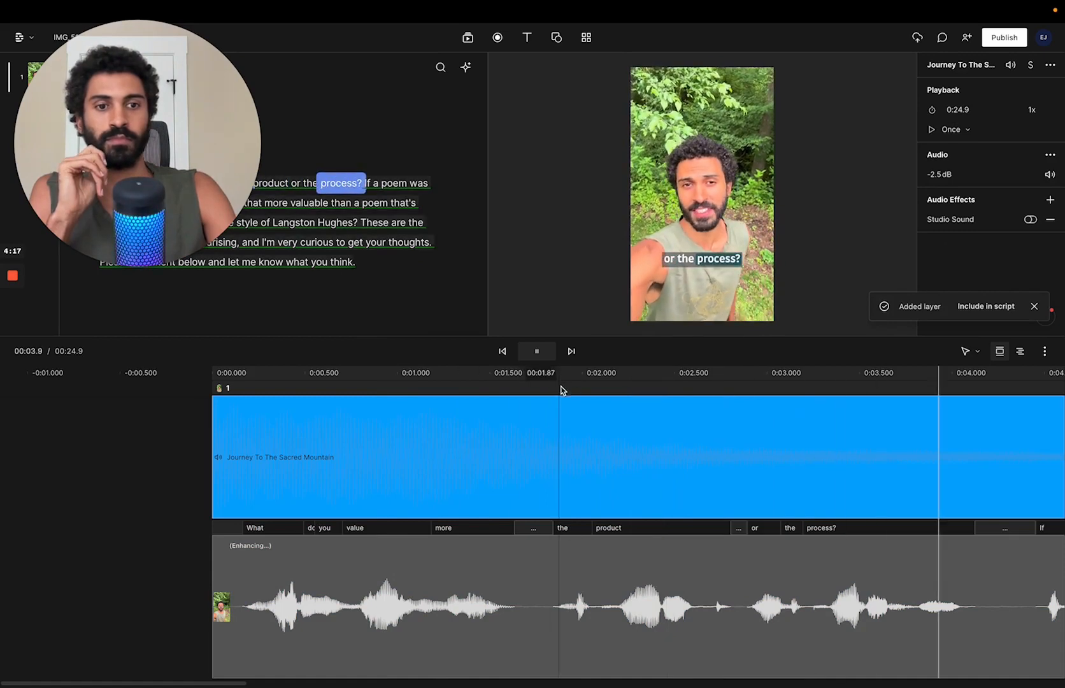
key(super+minus)
key(super+minus)
key(super+minus)
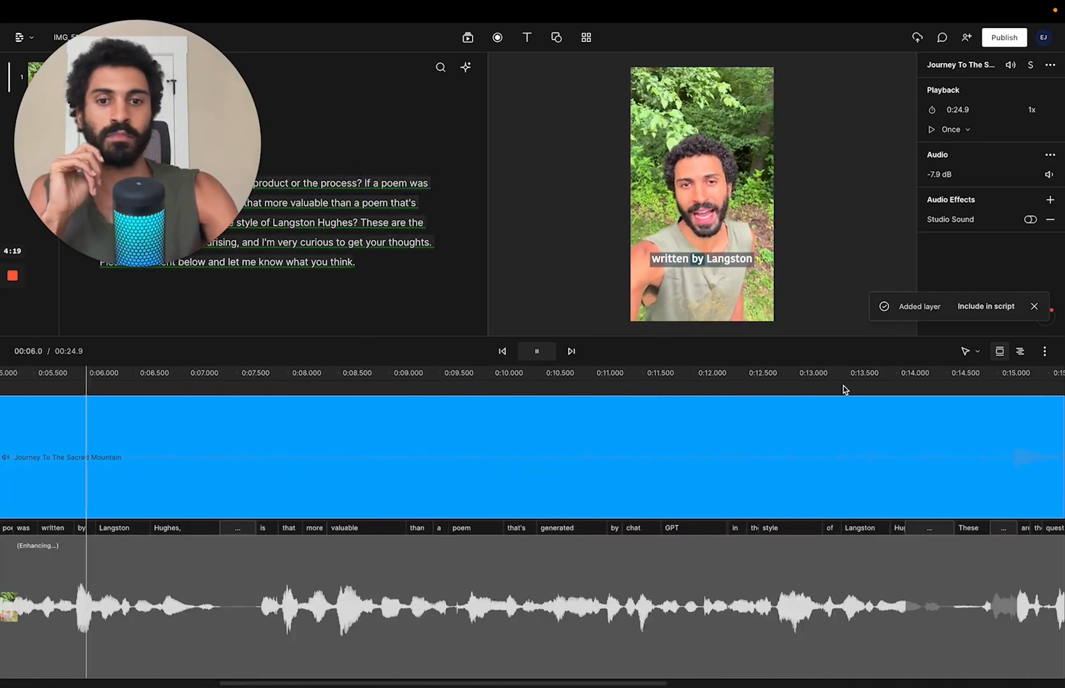
key(super+minus)
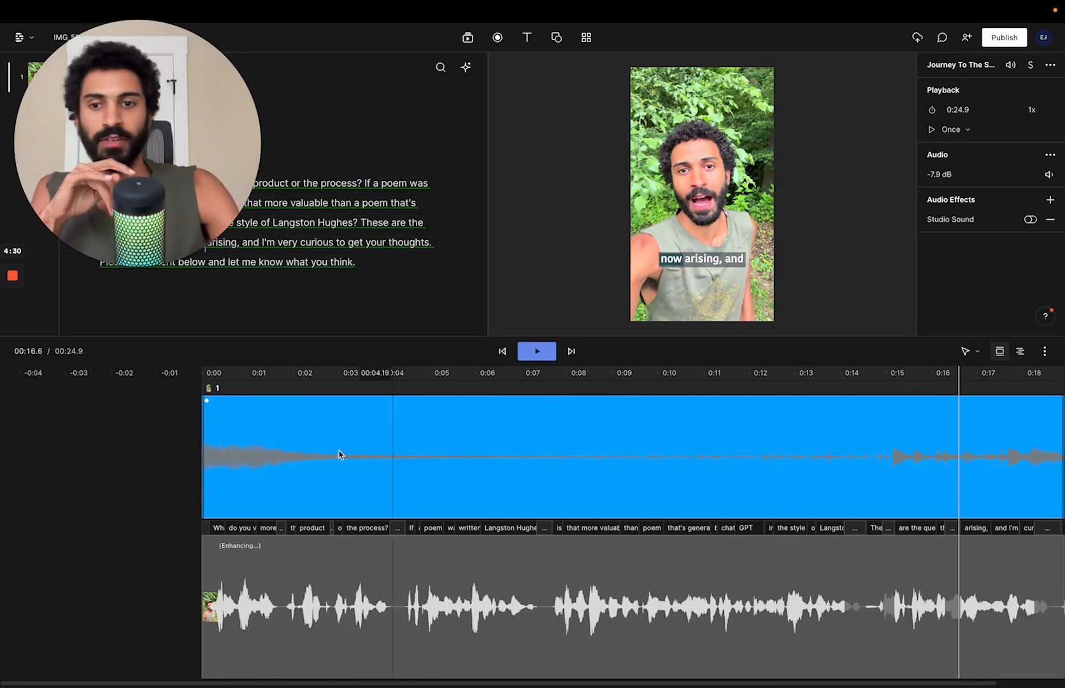
Trim the first 15 seconds or so off the music clip and move the remaining part to the timeline's start
drag(222, 445, 890, 436)
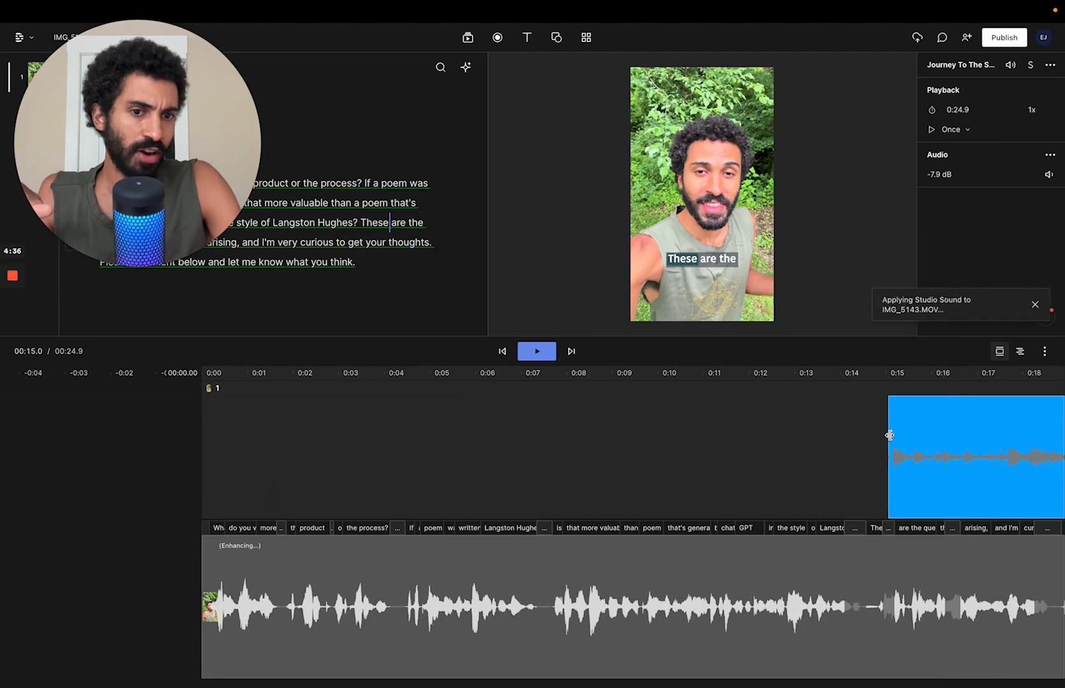
drag(923, 440, 248, 438)
drag(248, 439, 238, 438)
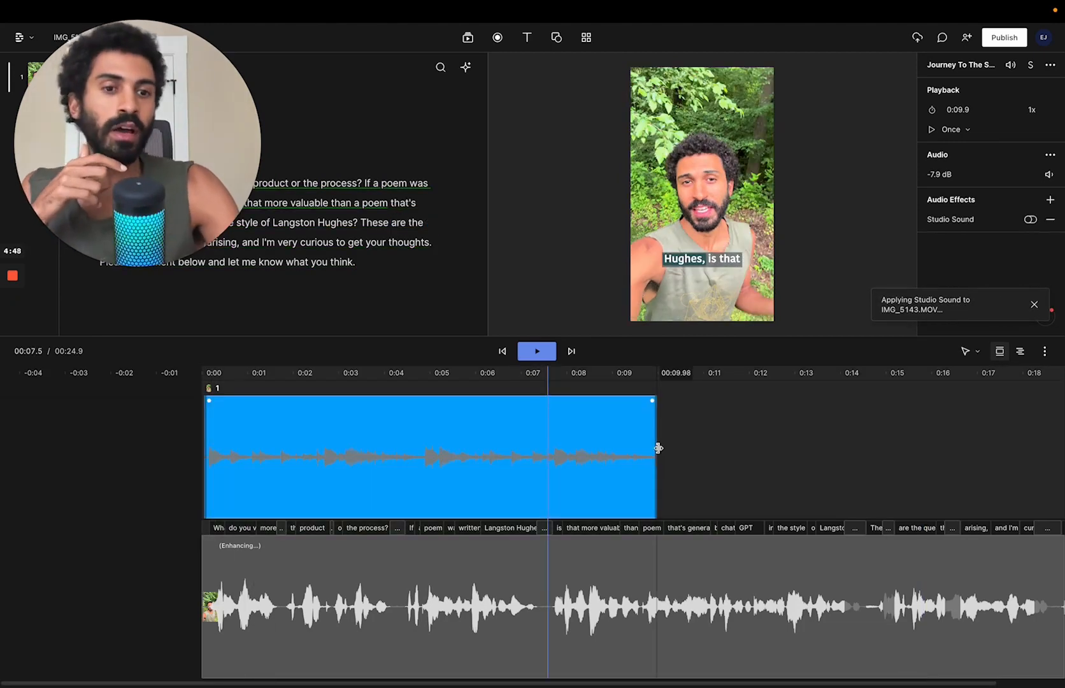
Extend the end of the music clip to the end of the video, making it about 24.7 seconds long
scroll(658, 448, down, 2)
scroll(643, 447, right, 5)
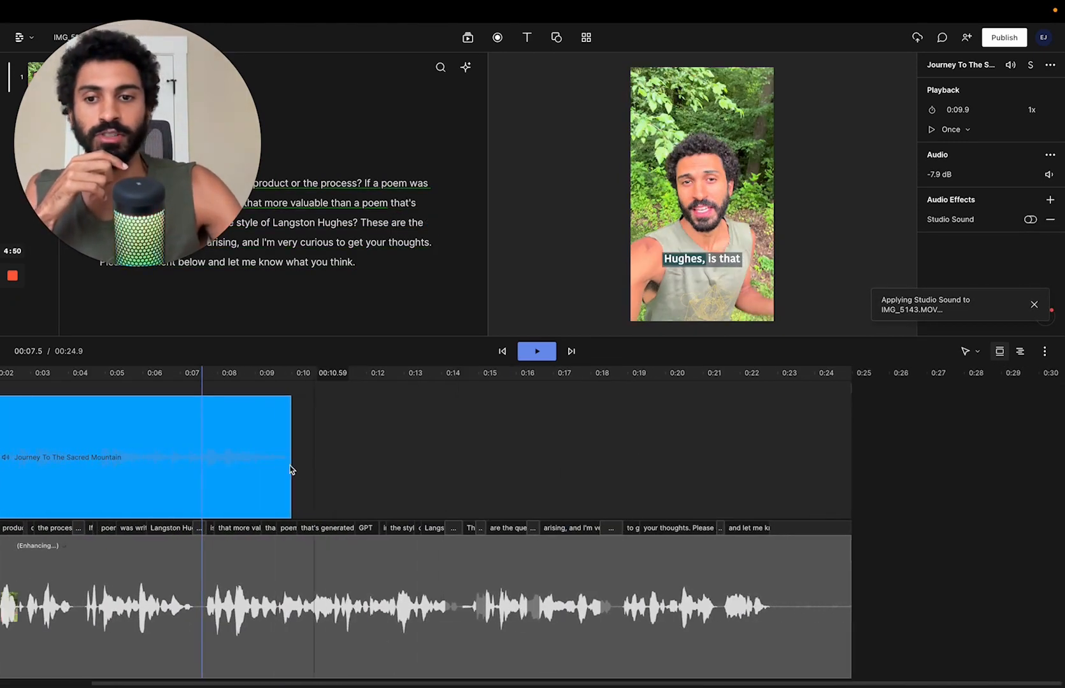
drag(290, 471, 830, 472)
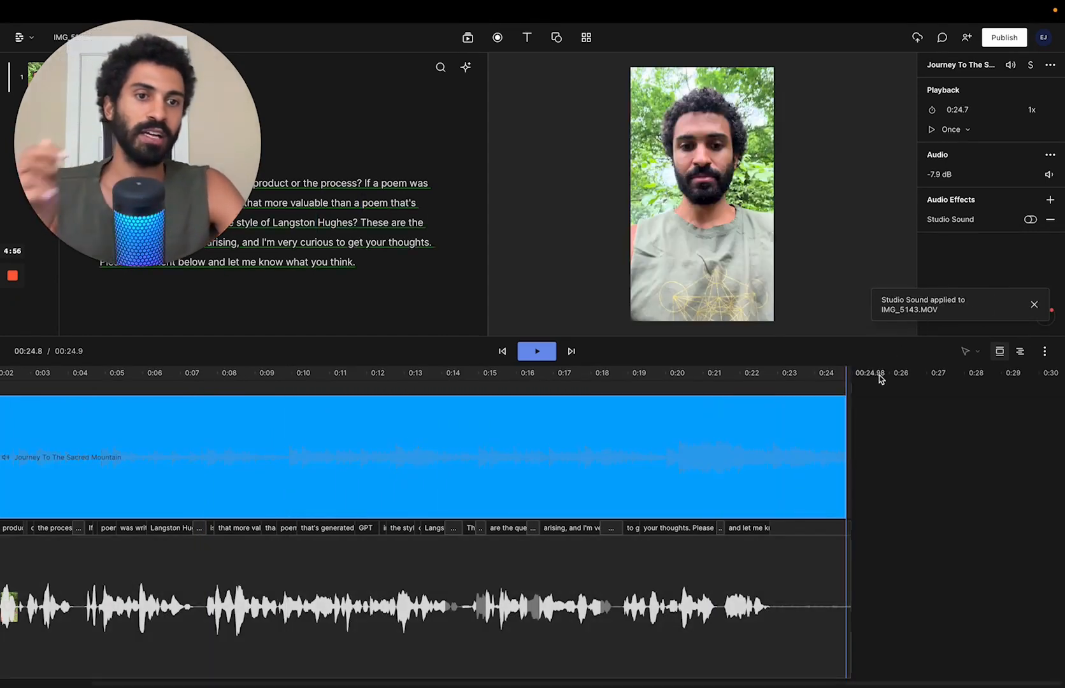
Auto-level the volume of the music clip and of the script clip
scroll(882, 373, left, 15)
right_click(447, 421)
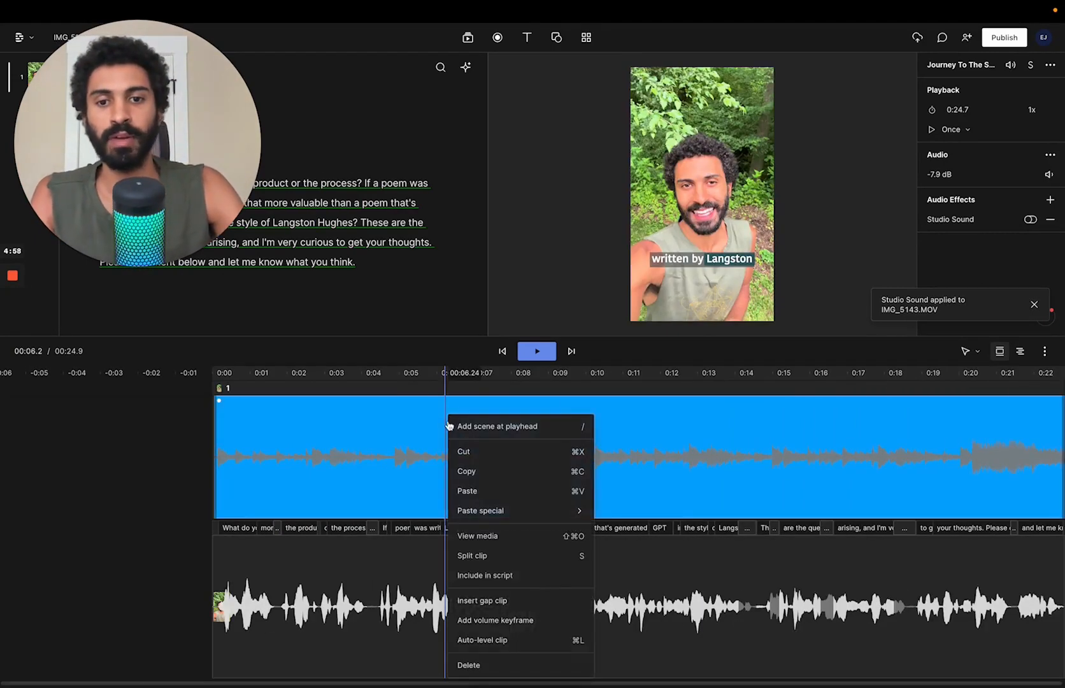
click(468, 637)
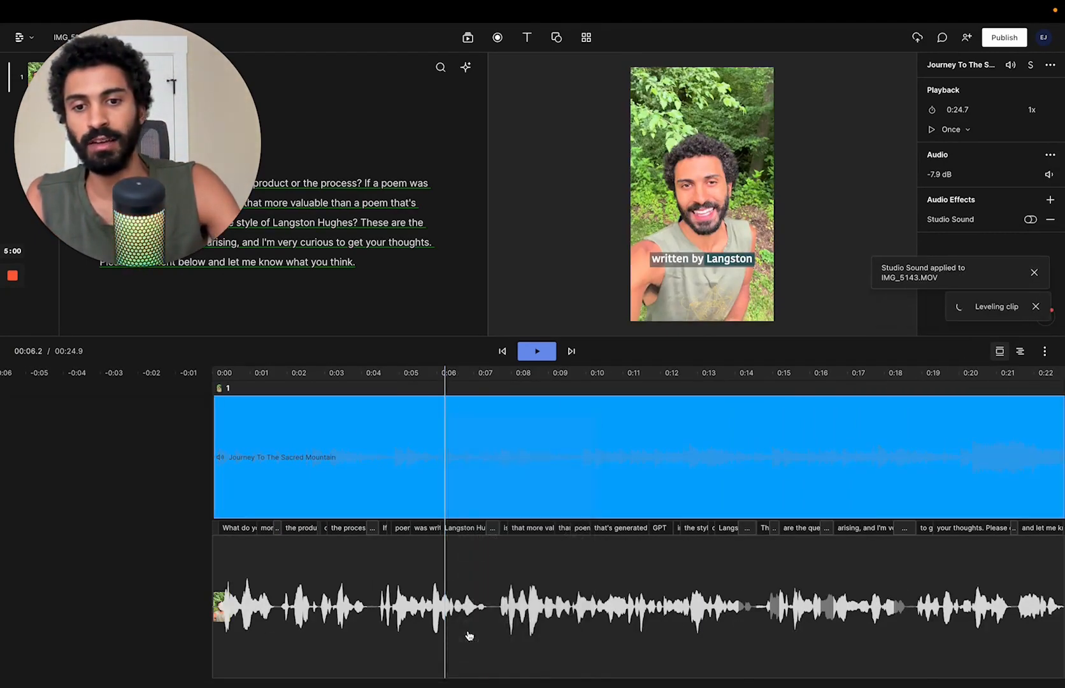
click(395, 561)
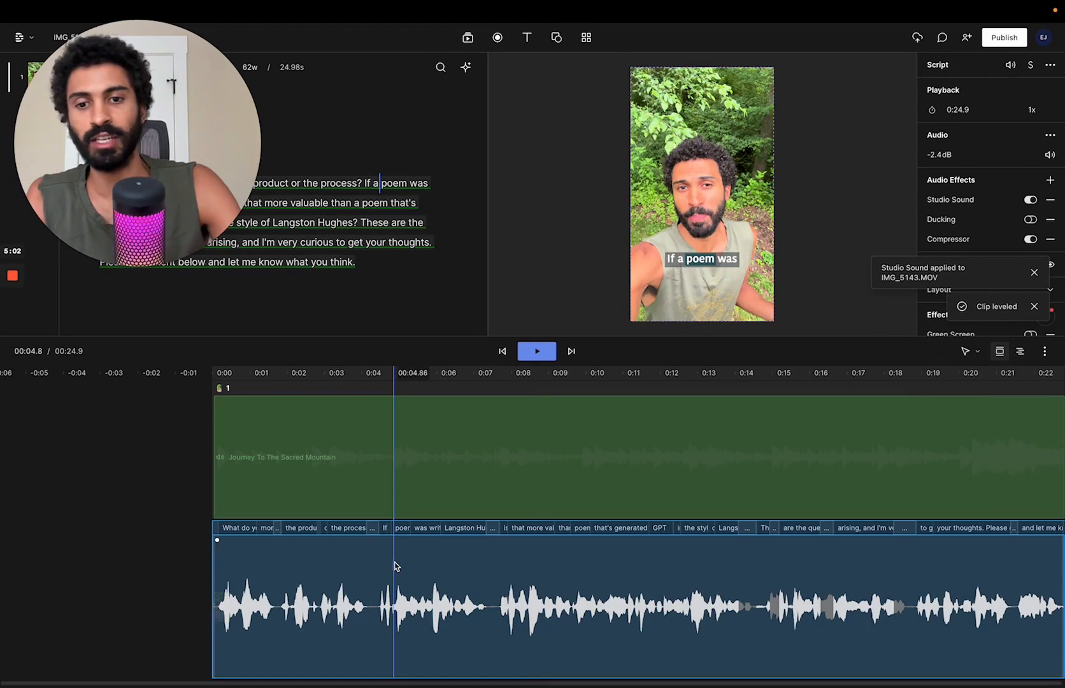
right_click(394, 562)
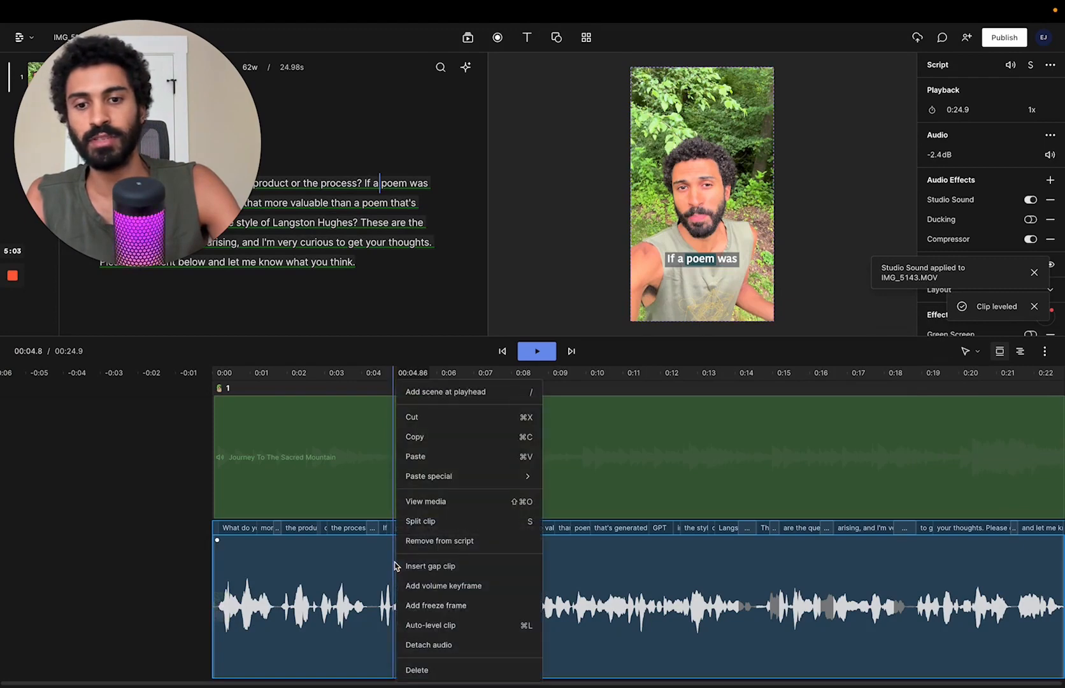
click(448, 625)
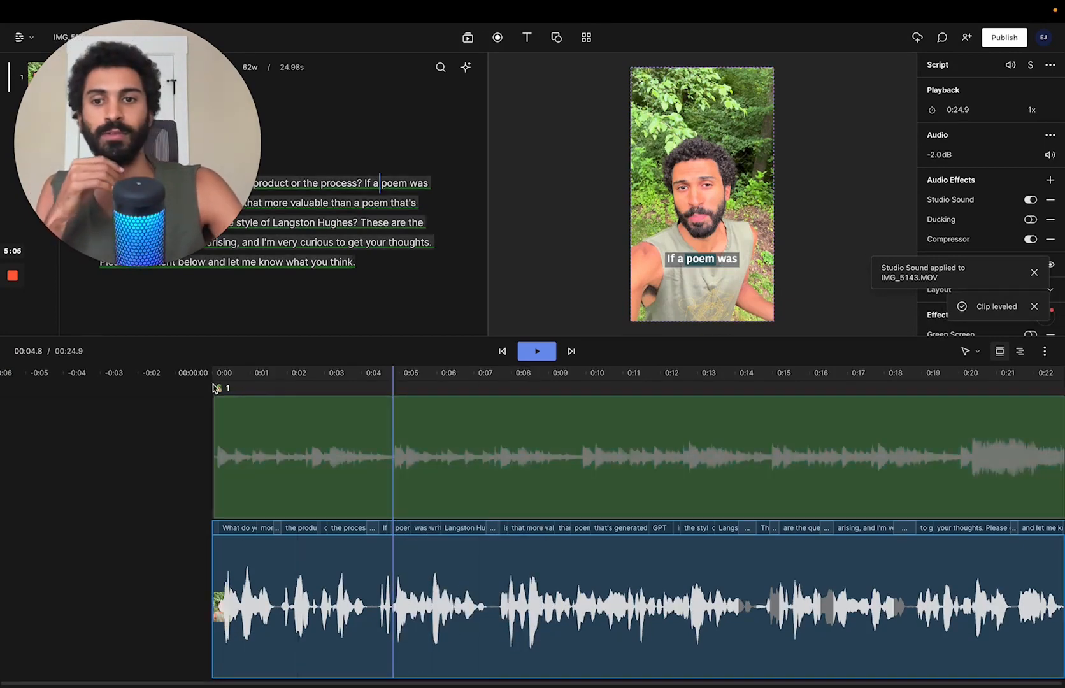
Play the video from the beginning to review the leveled speech and music
click(215, 375)
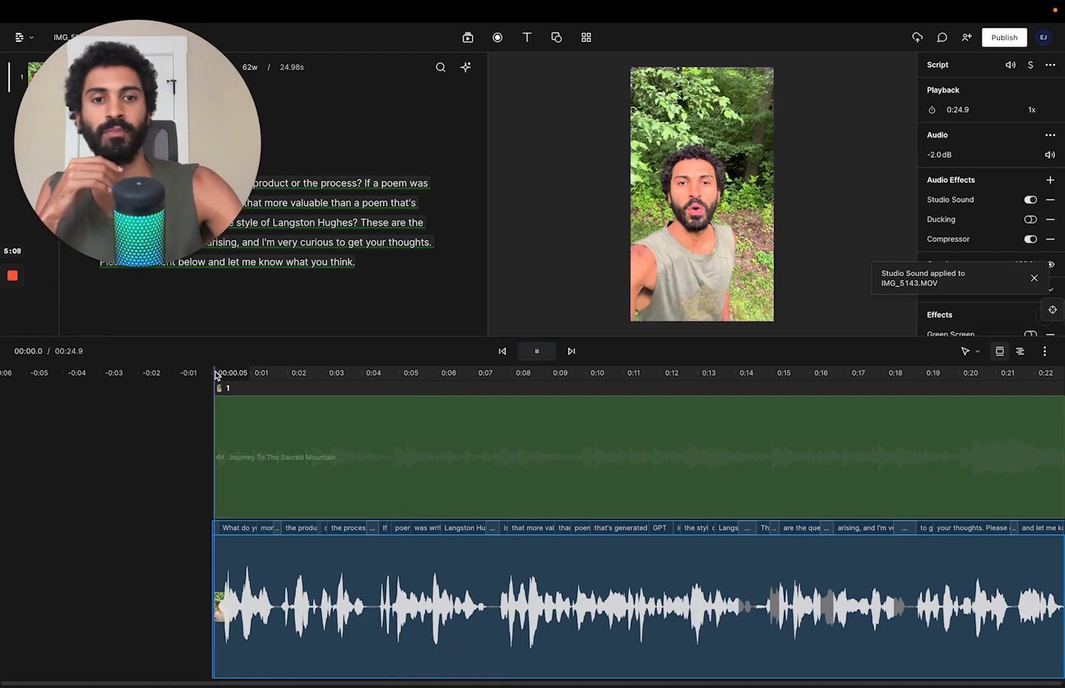
key(space)
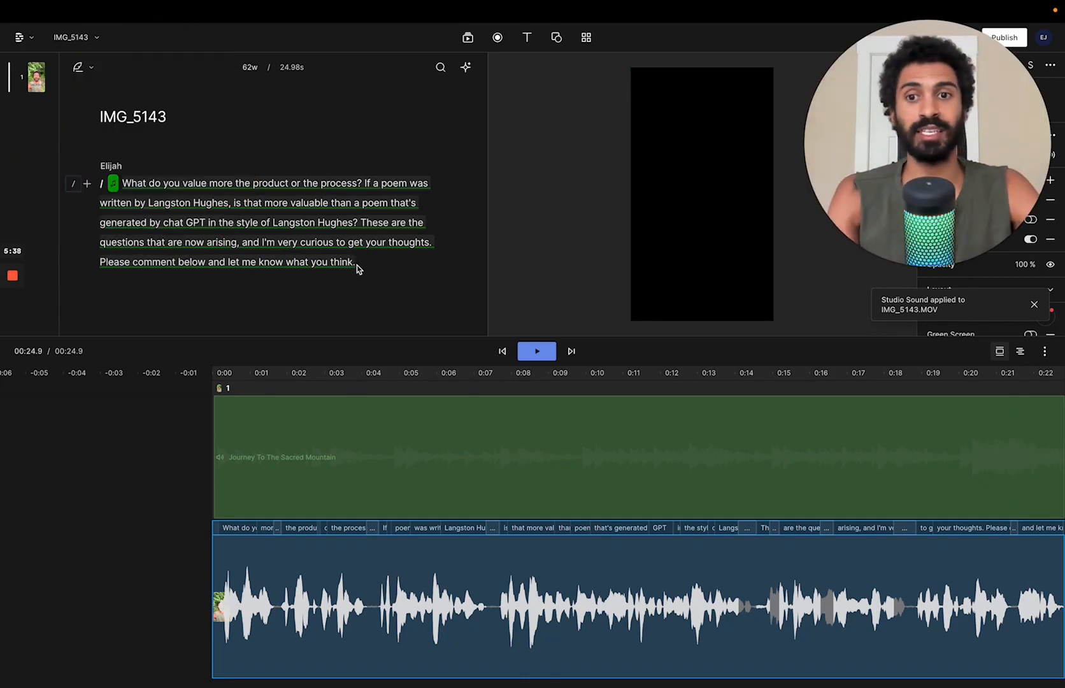
Copy the full transcript text from the script and switch to ChatGPT in the browser
triple_click(354, 264)
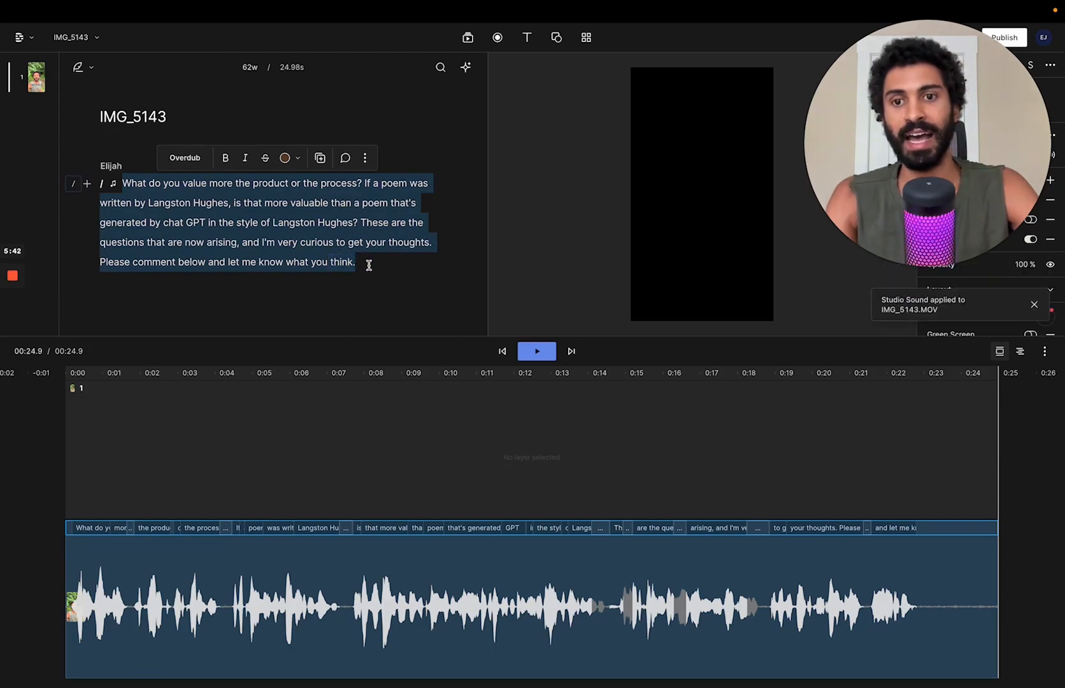
key(space)
key(ctrl+Right)
key(ctrl+Right)
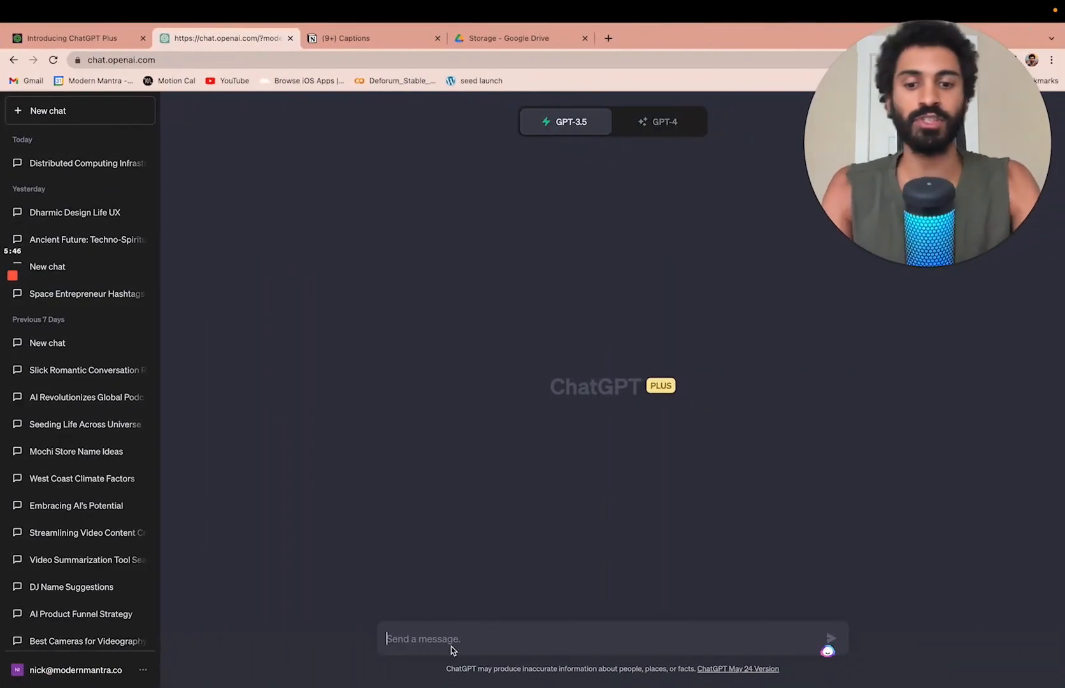
Ask ChatGPT for 3 options of compelling, personable social media caption for Instagram Reels, supplying the copied video transcript
click(452, 650)
text(d)
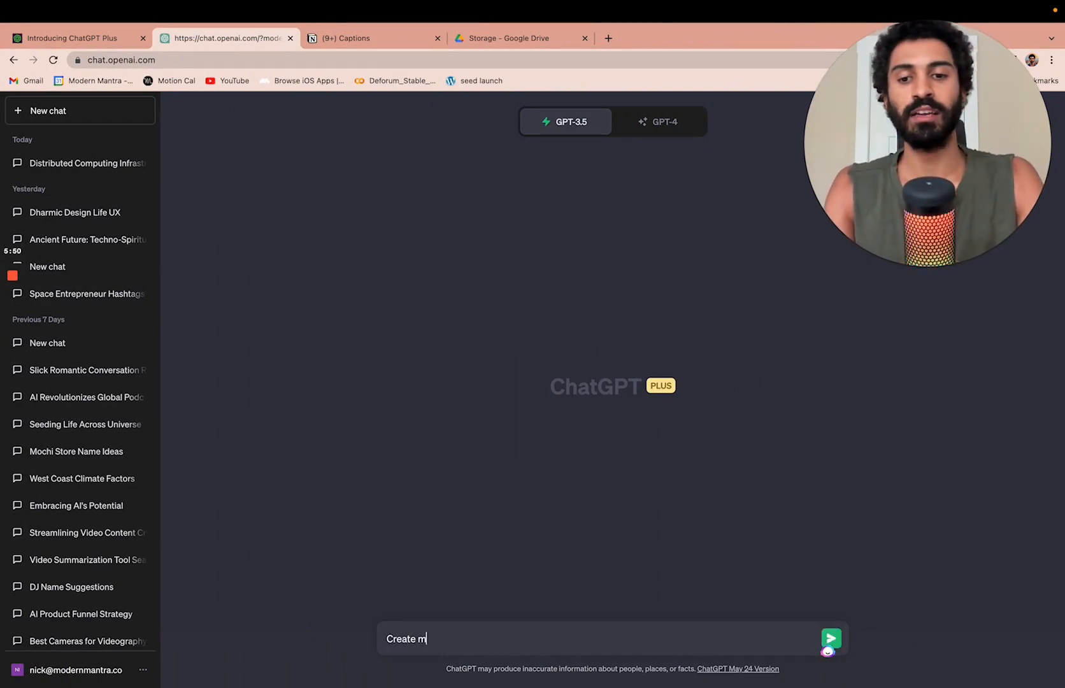
text(reate me 3 options of)
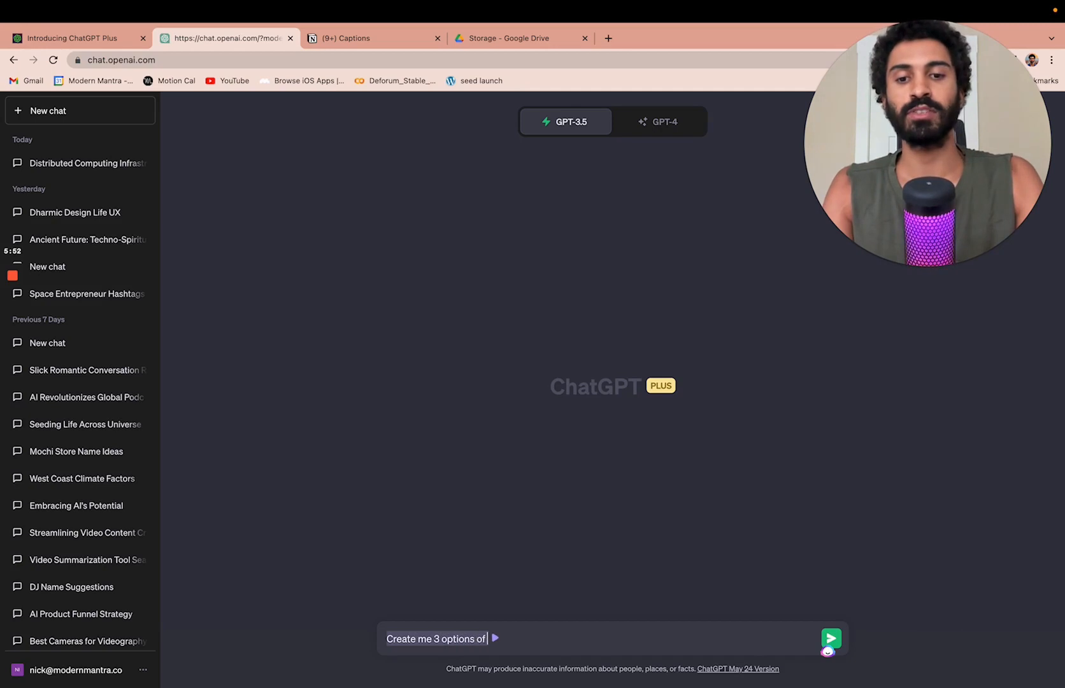
text( compelling, personab)
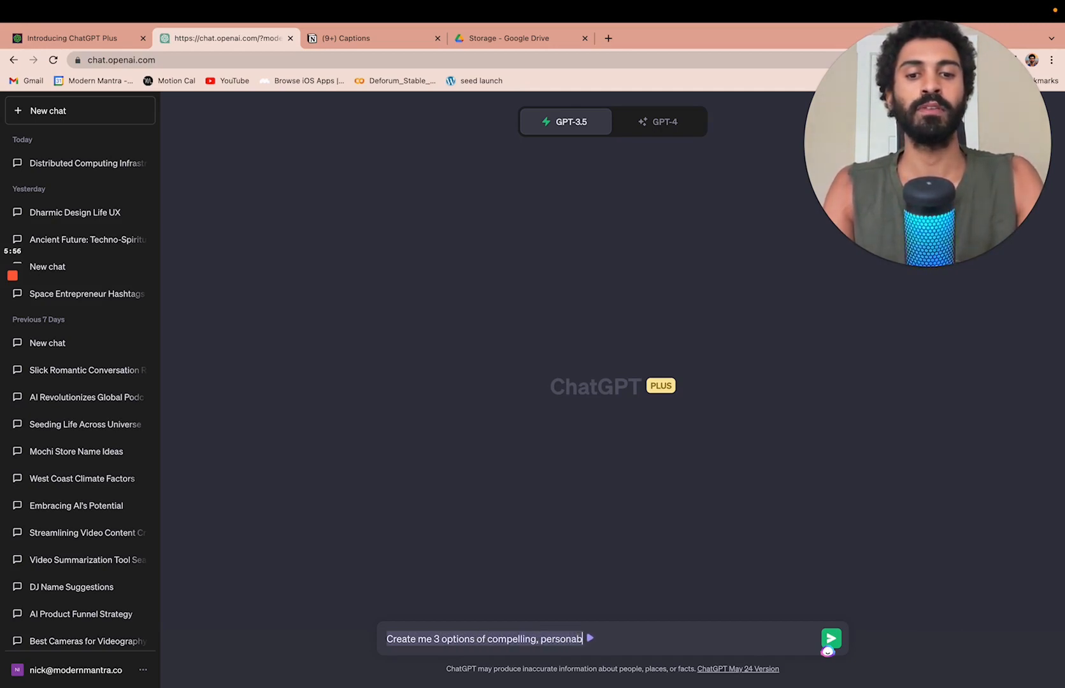
text(le social media caption for instagram reels for)
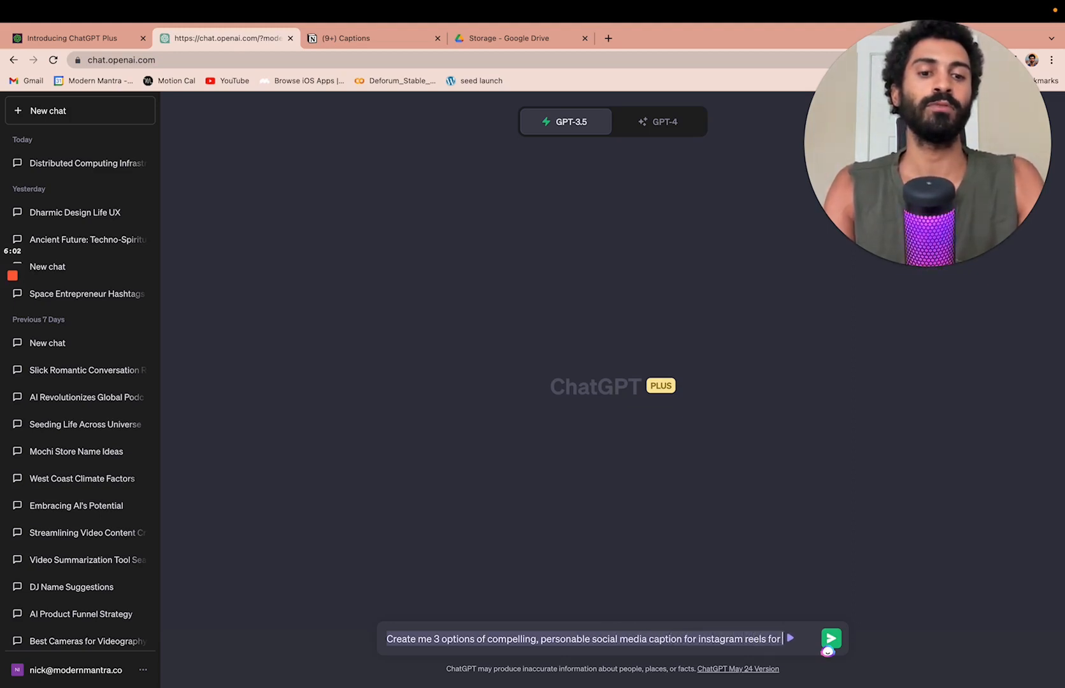
text( a video that has the)
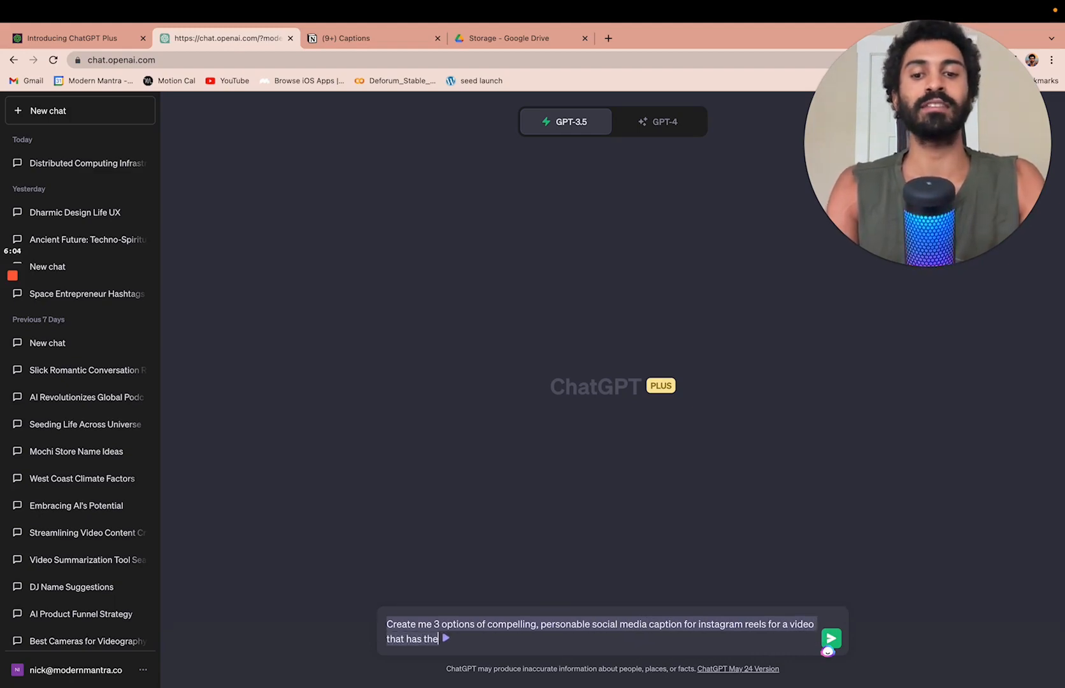
text( followin)
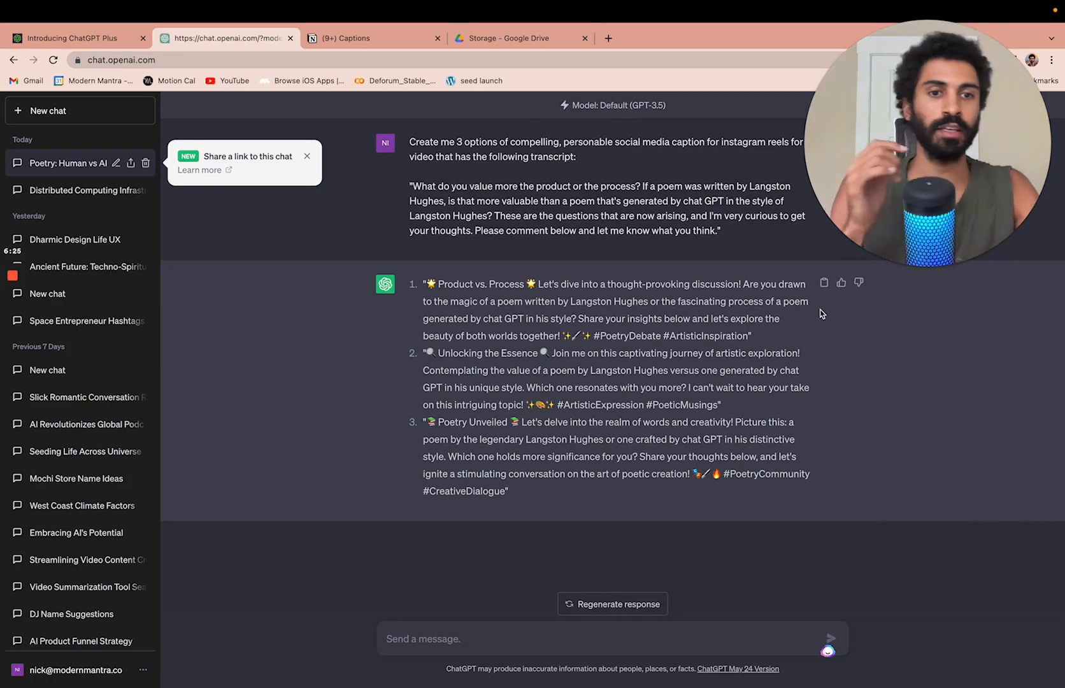
Copy the first suggested caption, "Product vs. Process", and paste it at the end of the Captions page in Notion
drag(771, 339, 429, 285)
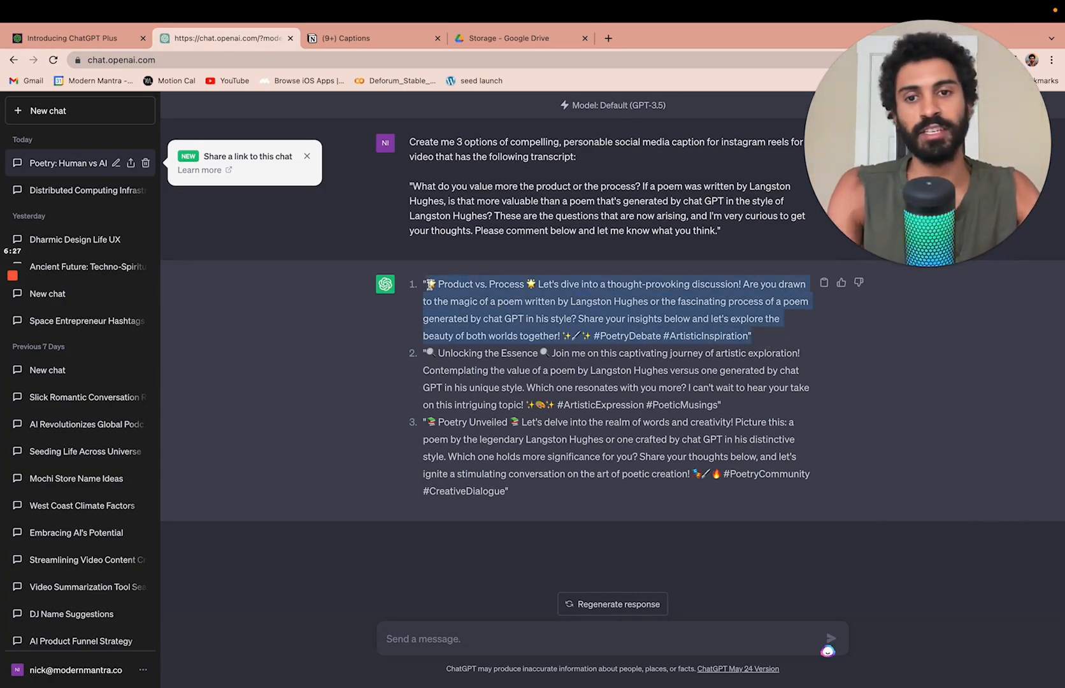
click(357, 39)
text(🌟 Product vs. Process 🌟 Let's dive into a thought-provoking discussion! Are you drawn to the magic of a poem written by Langston Hughes or the fascinating process of a poem generated by chat GPT in his style? Share your insights below and let's explore the beauty of both worlds together! ✨🖌️✨ #PoetryDebate #ArtisticInspiration")
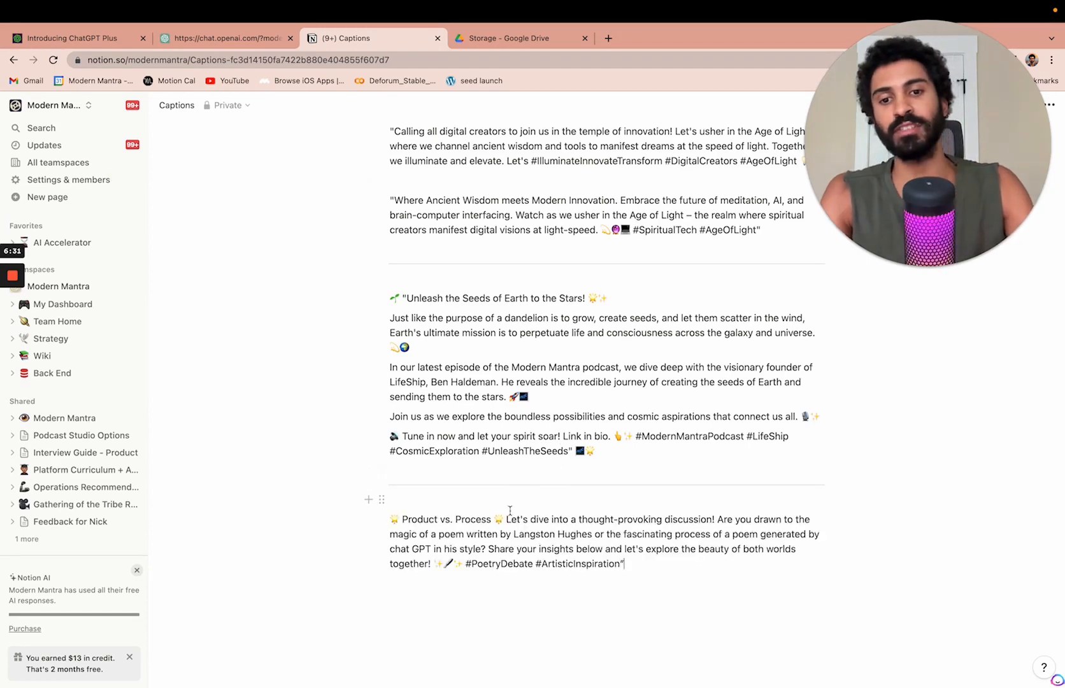
scroll(617, 522, down, 1)
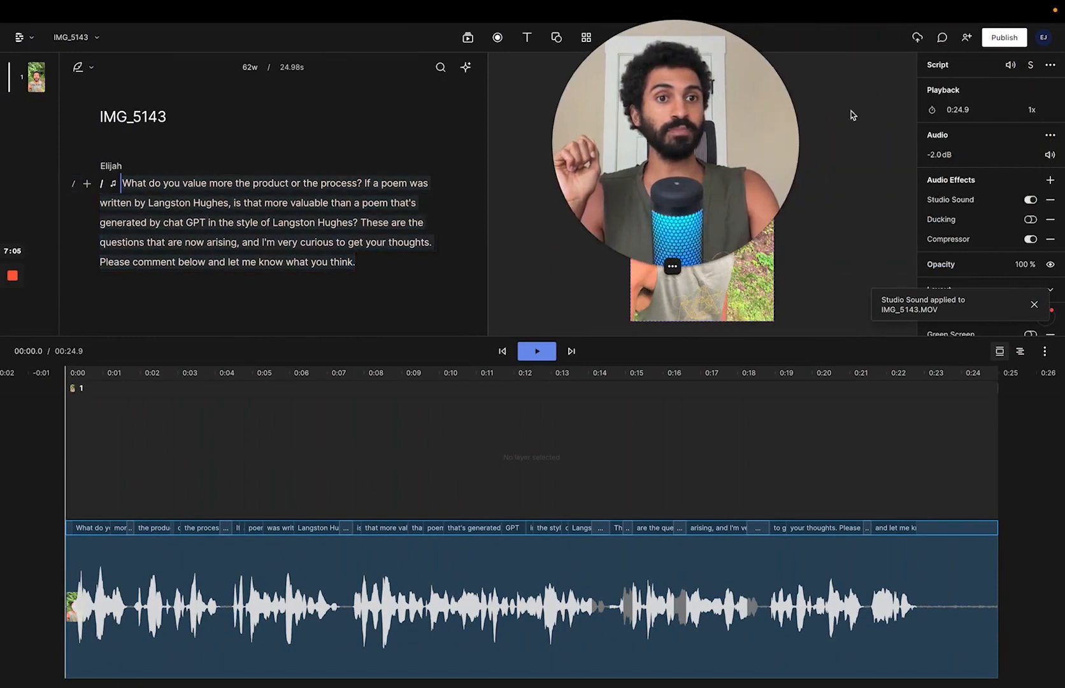
Switch back to Descript and open the video export settings for the project
click(998, 39)
click(801, 70)
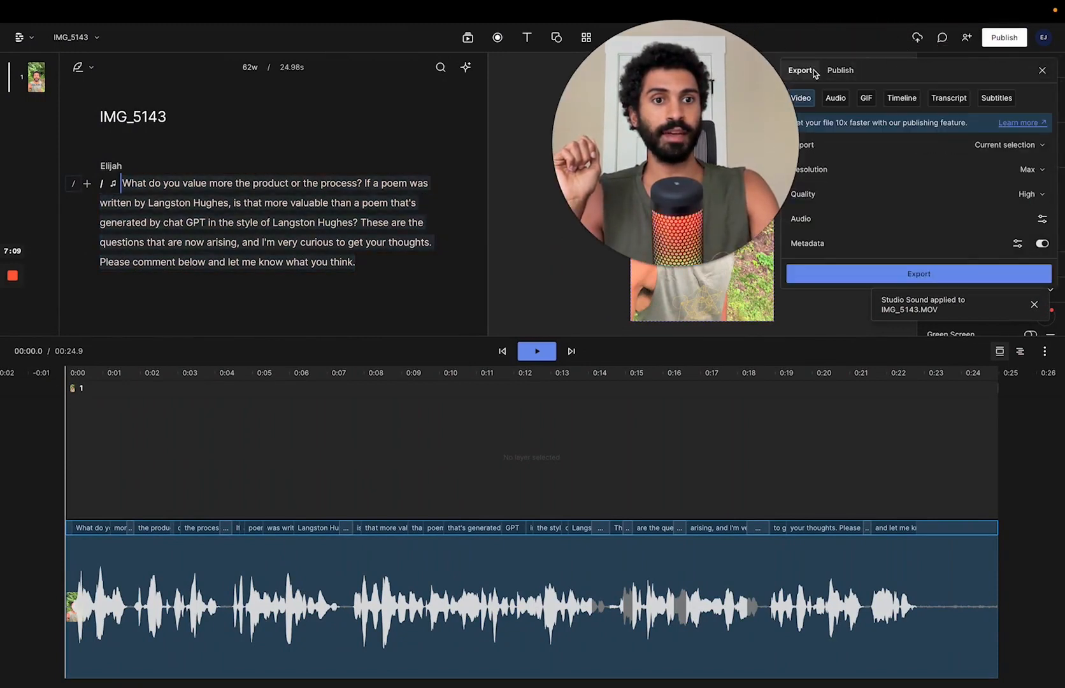